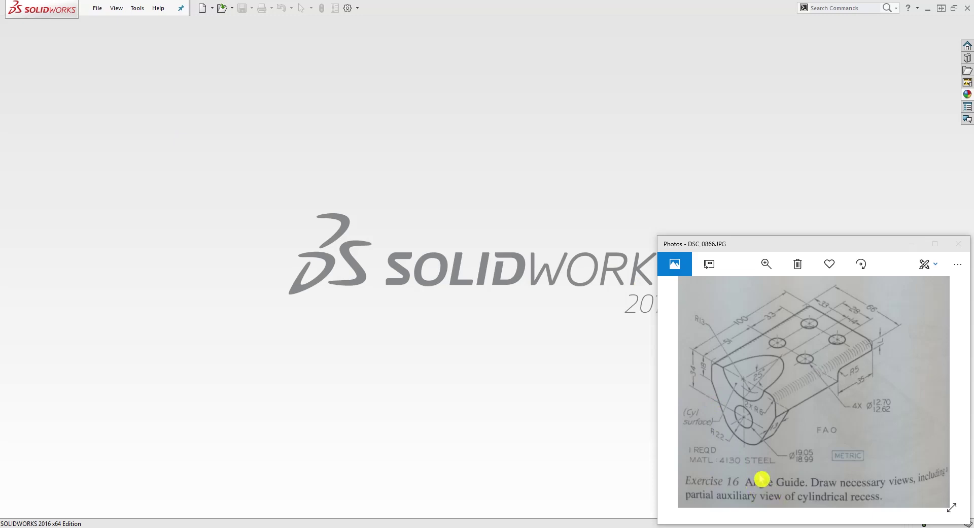
Create a new part document and set its document units to MMGS (millimetre, gram, second).
click(202, 9)
click(459, 358)
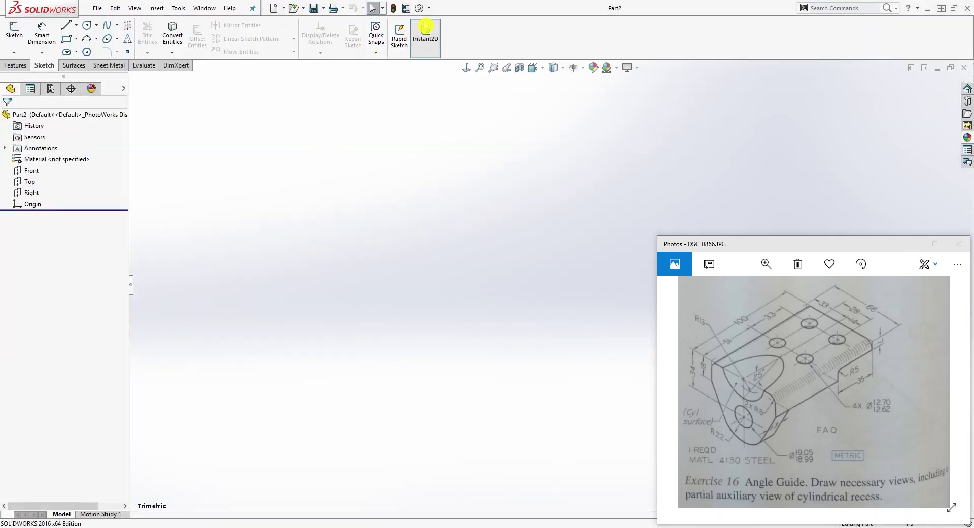
click(419, 7)
click(254, 92)
click(188, 181)
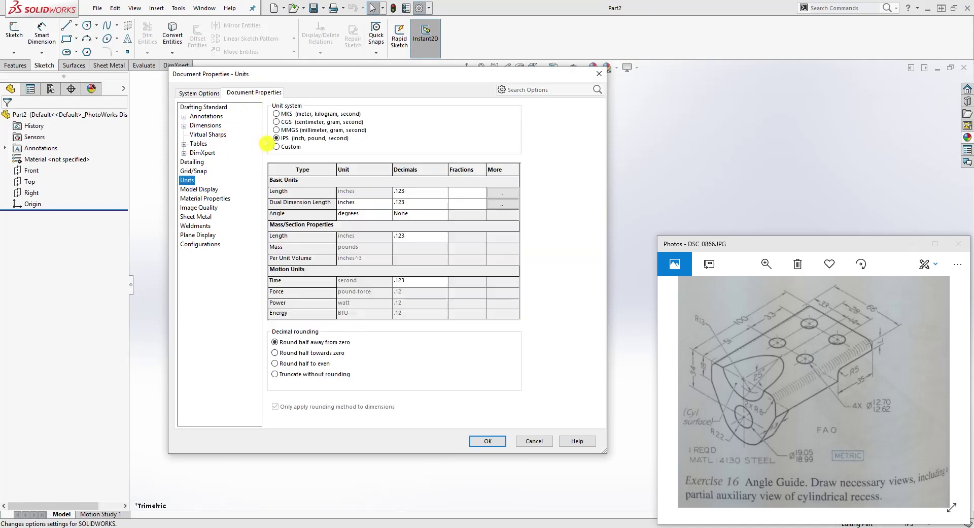
click(277, 131)
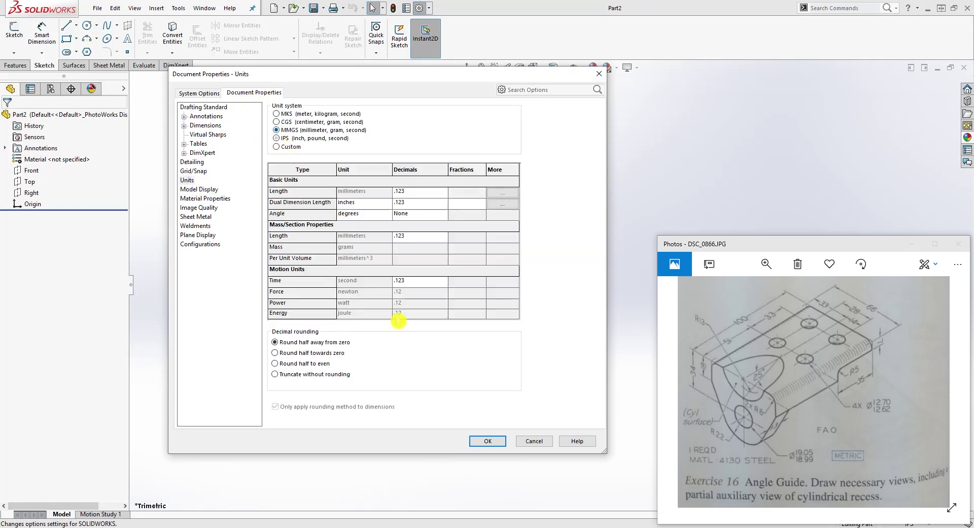
click(488, 440)
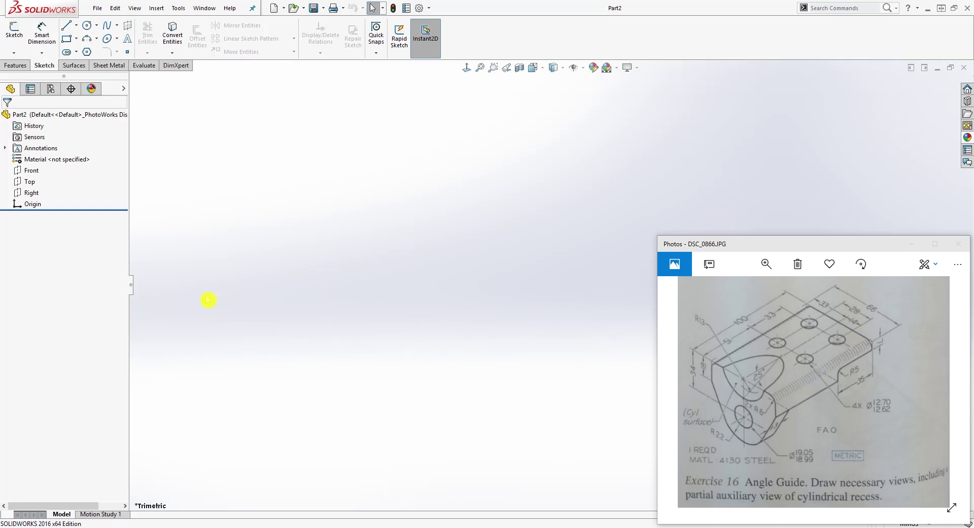
Start a sketch on the Top plane and draw a corner rectangle.
click(27, 181)
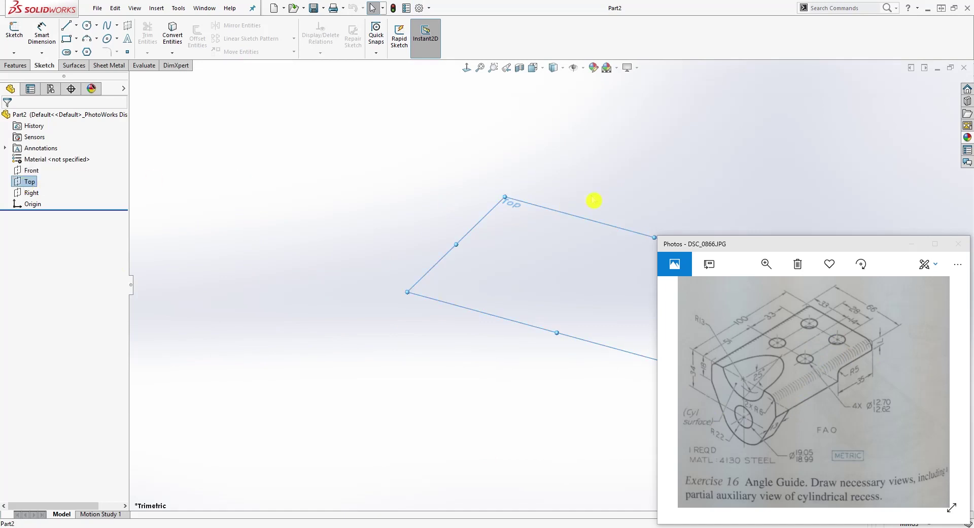
click(14, 29)
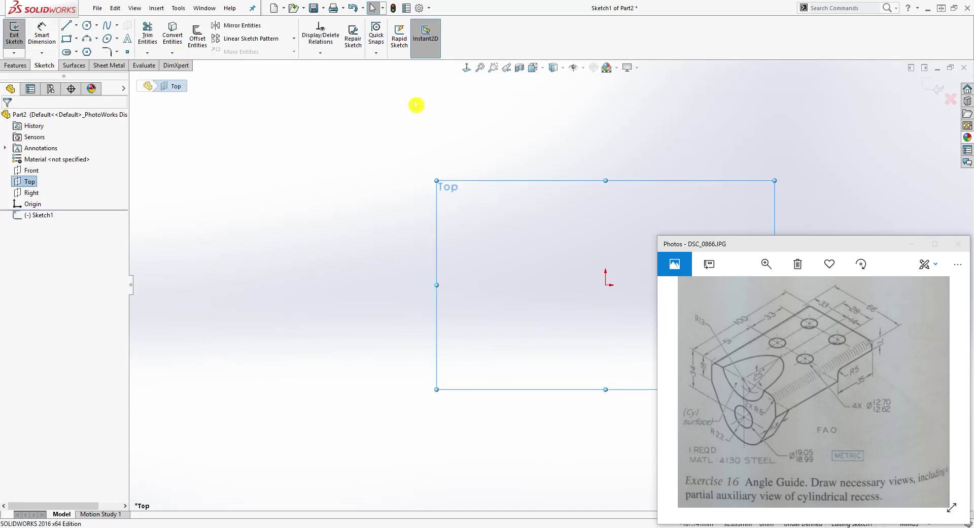
scroll(852, 162, up, 3)
scroll(652, 211, down, 3)
scroll(552, 435, up, 3)
scroll(378, 437, down, 1)
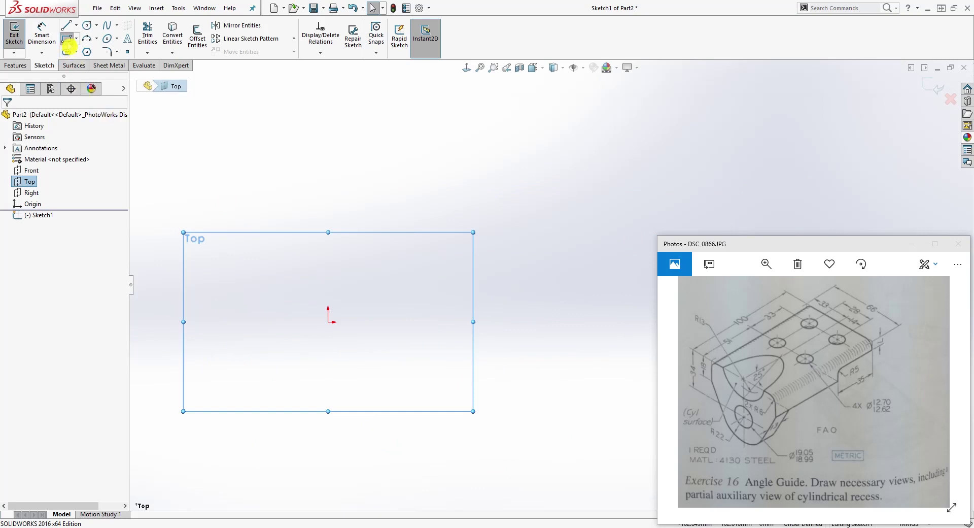
click(67, 39)
click(235, 132)
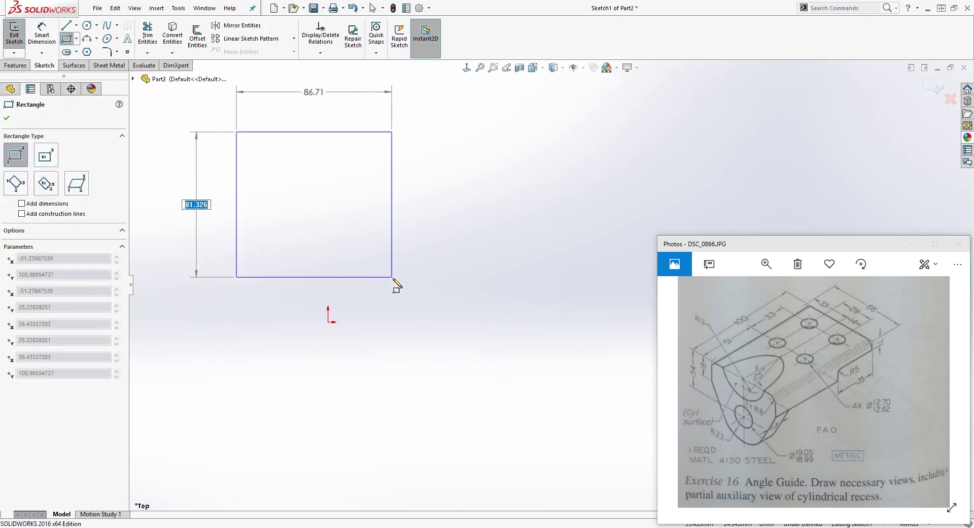
click(396, 296)
key(Escape)
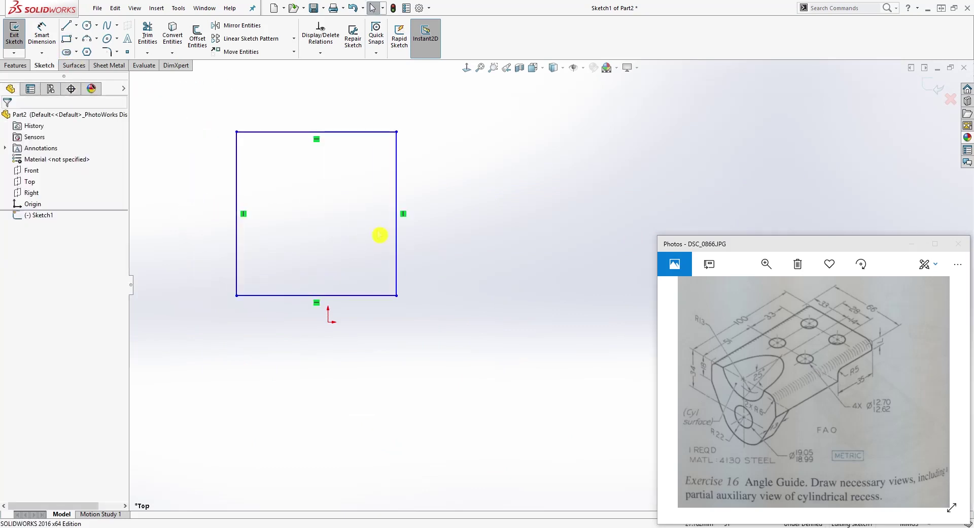
Centre the rectangle's bottom edge on the origin with a Midpoint relation.
click(335, 304)
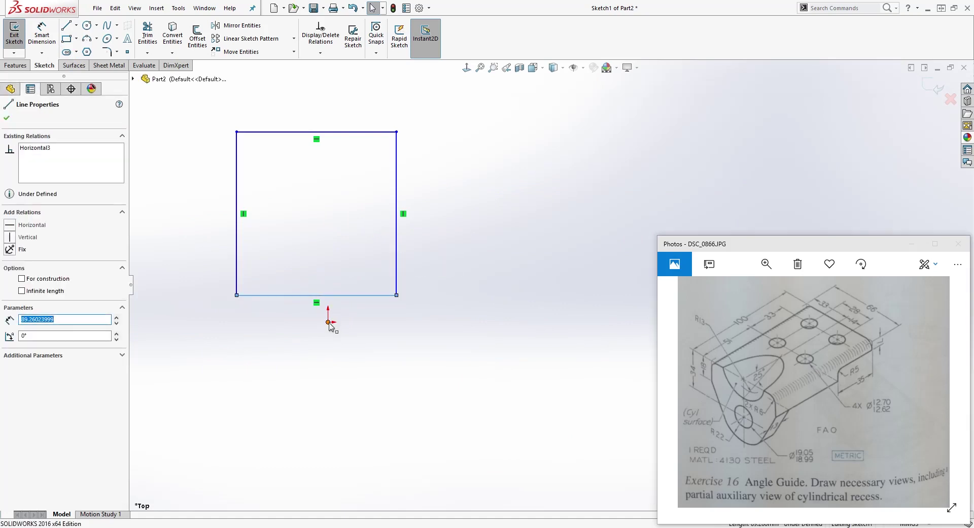
ctrl+click(329, 323)
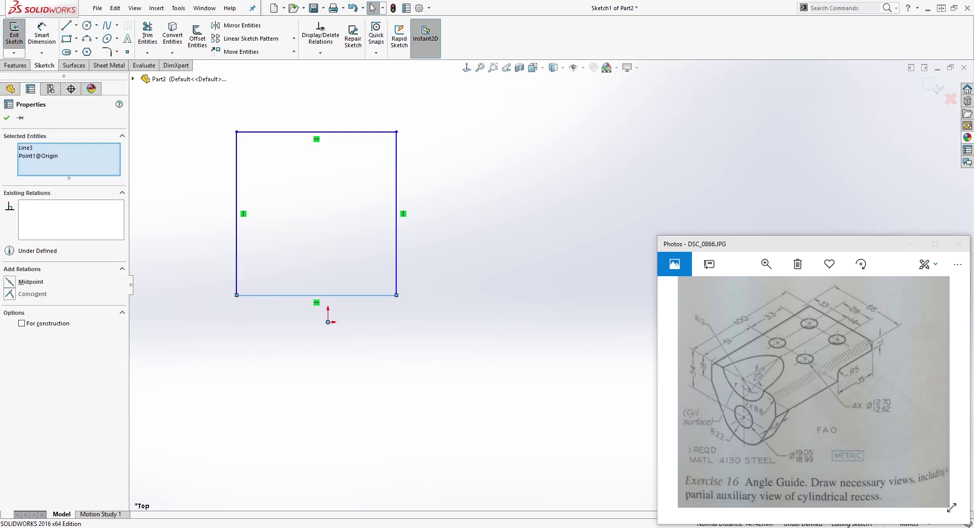
click(9, 283)
click(412, 233)
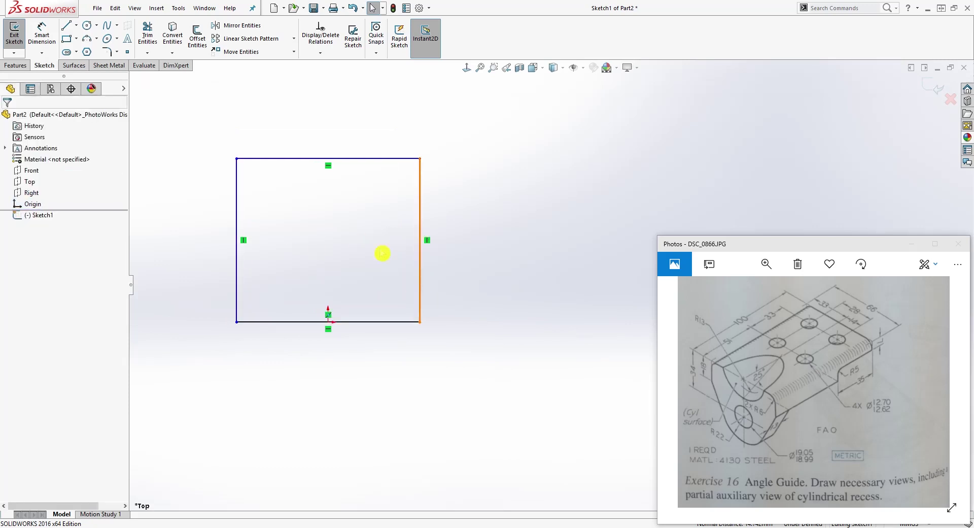
Dimension the rectangle 100 mm tall and 66 mm wide.
click(43, 35)
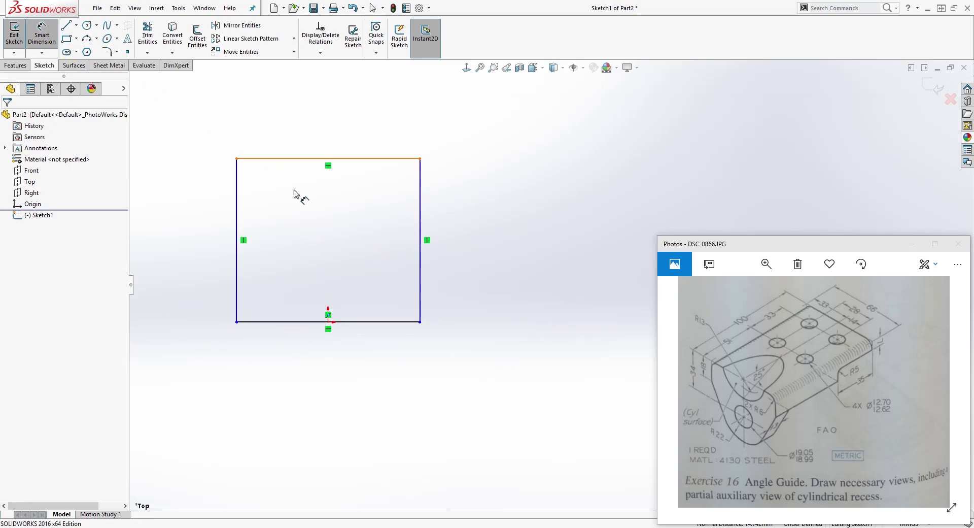
click(421, 211)
click(523, 213)
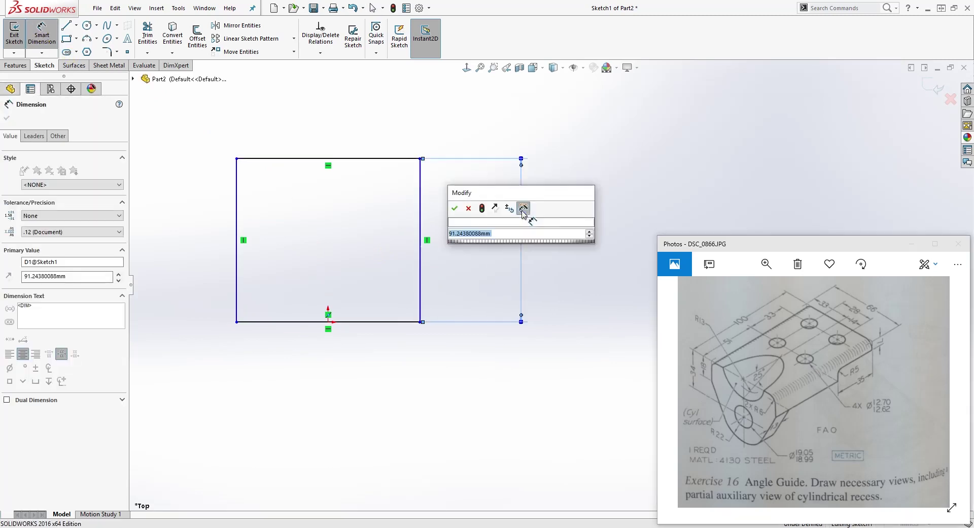
text(10)
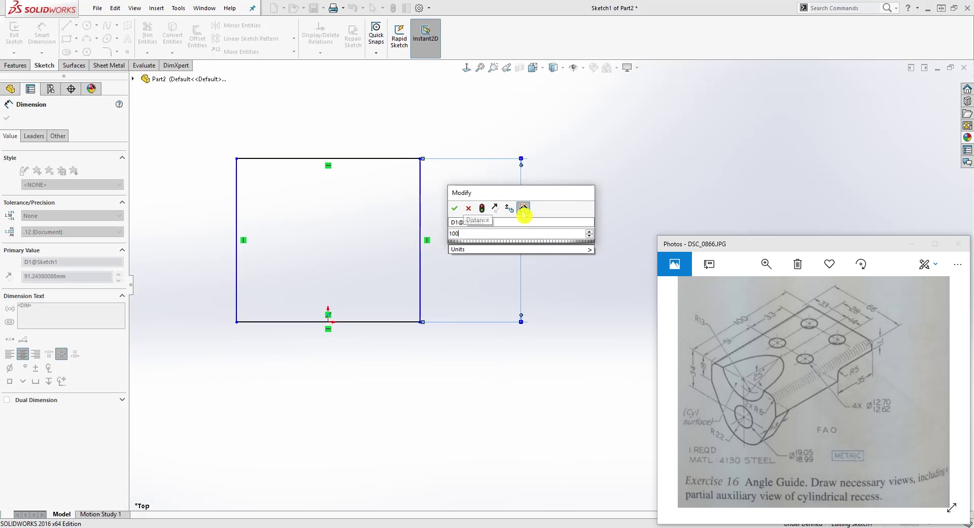
text(0)
key(Return)
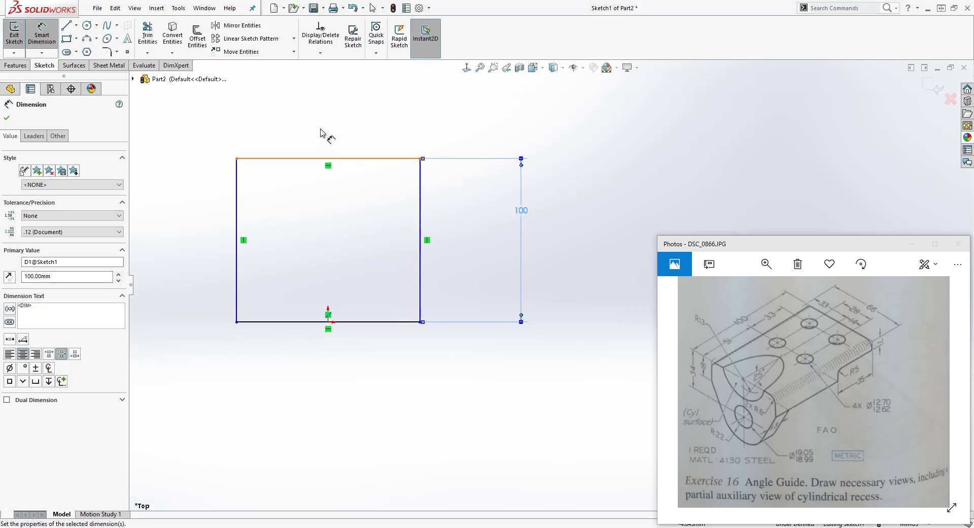
click(303, 161)
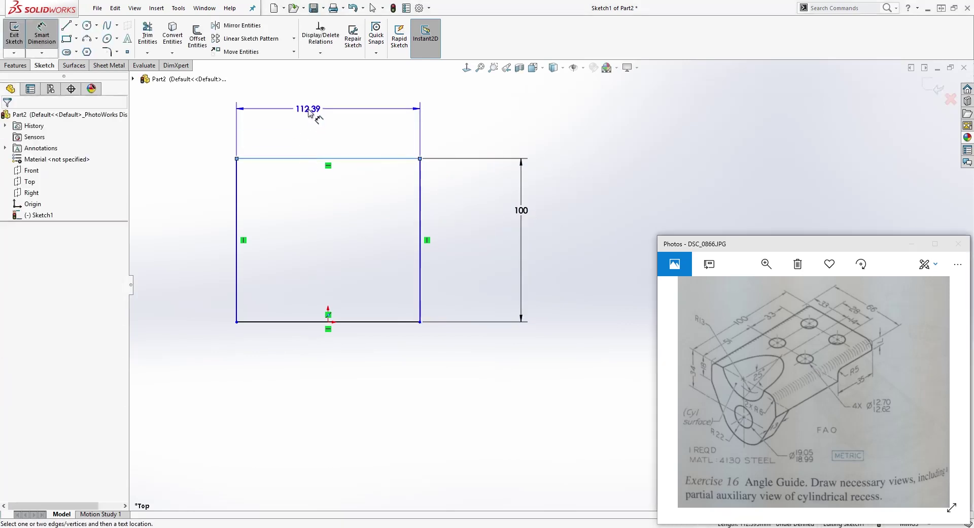
click(309, 113)
text(66)
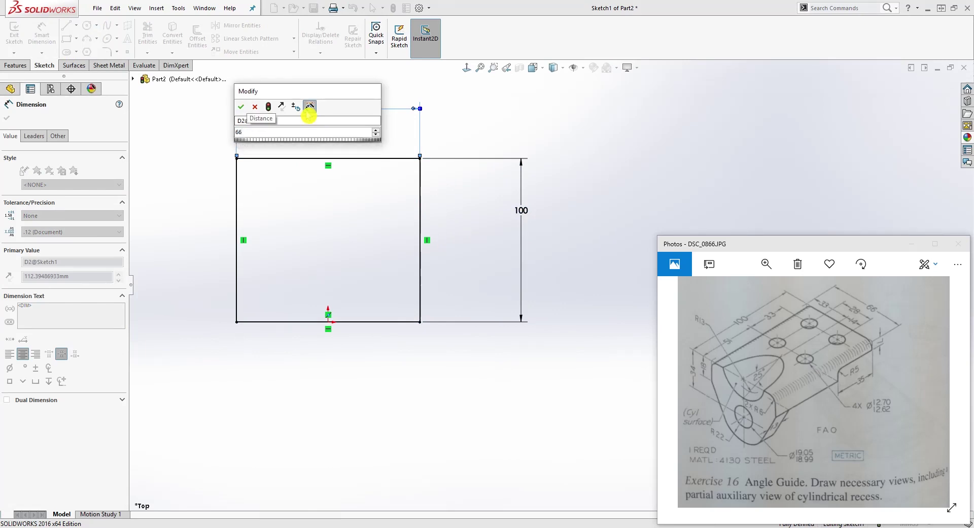
key(Return)
key(Escape)
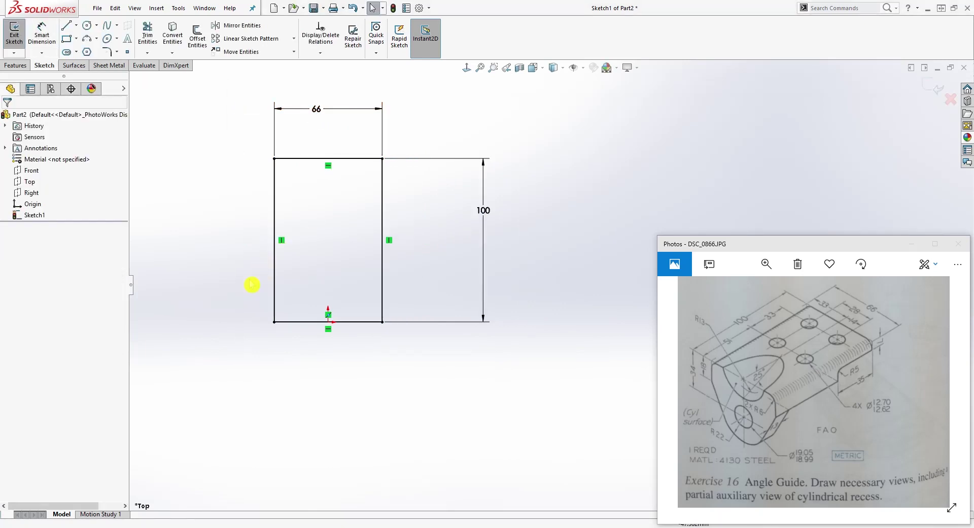
Extrude the rectangle 18 mm downward as Boss-Extrude1 and select the block's front face.
click(15, 66)
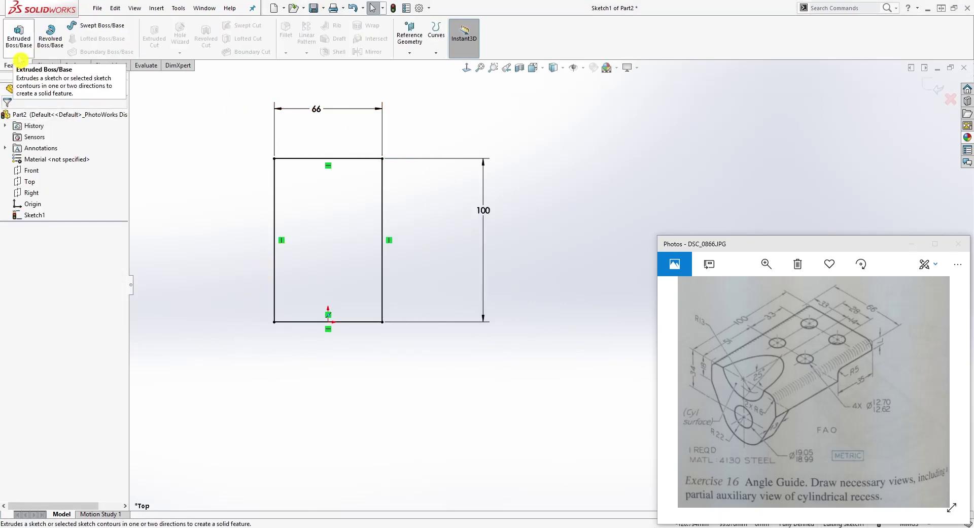
click(22, 46)
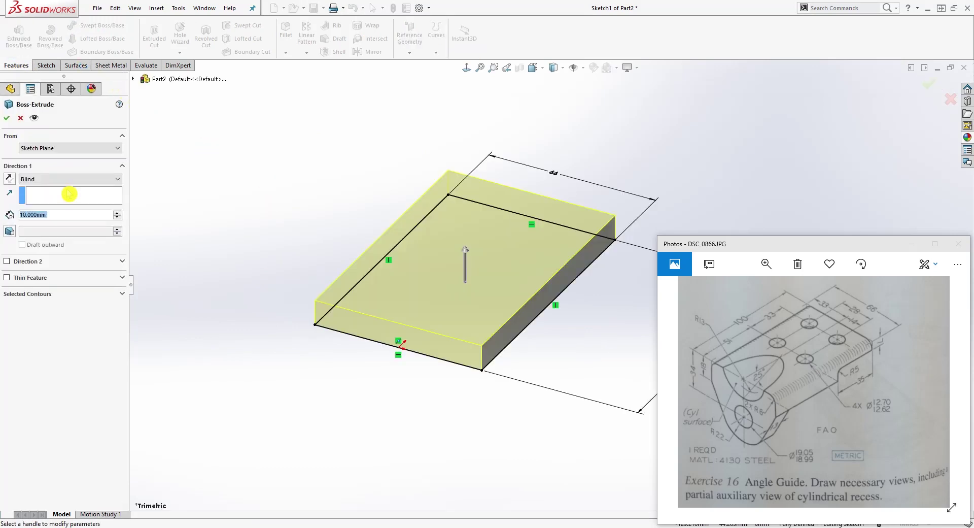
click(12, 182)
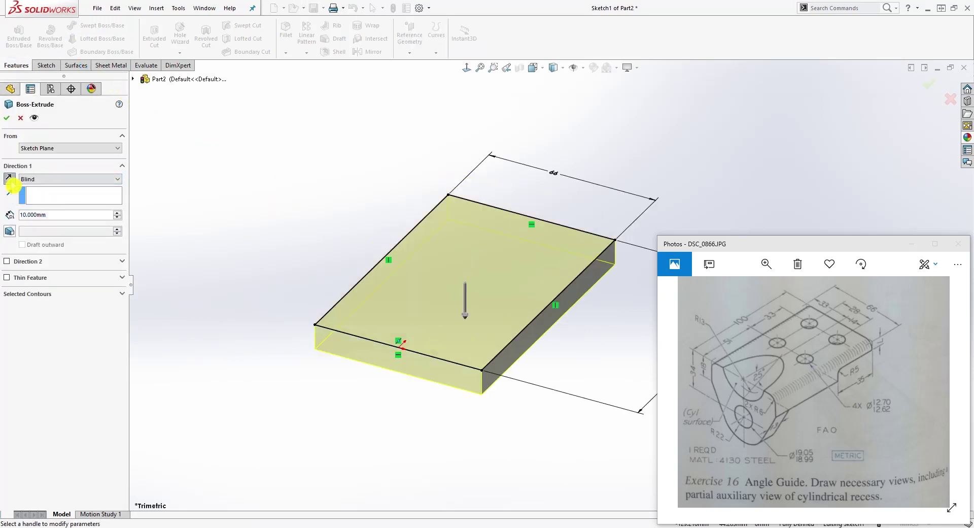
click(49, 214)
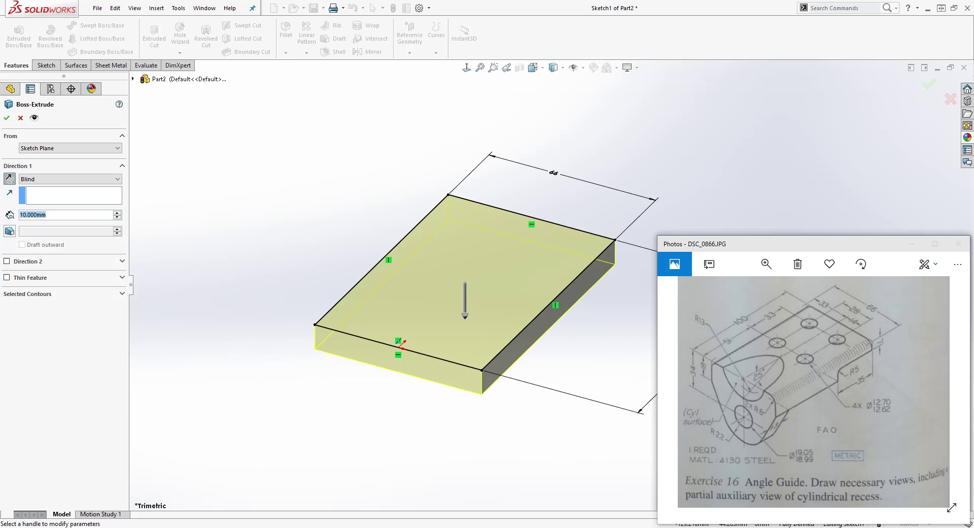
text(18)
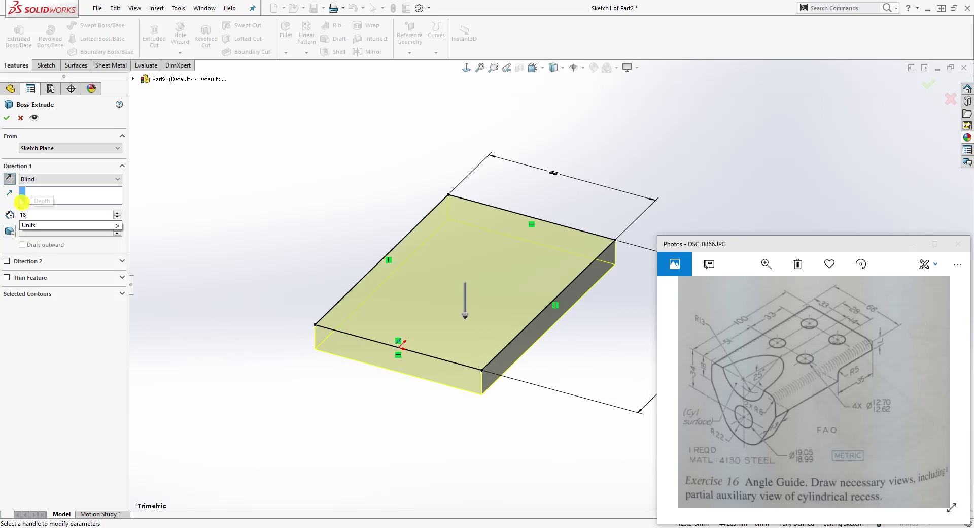
key(Return)
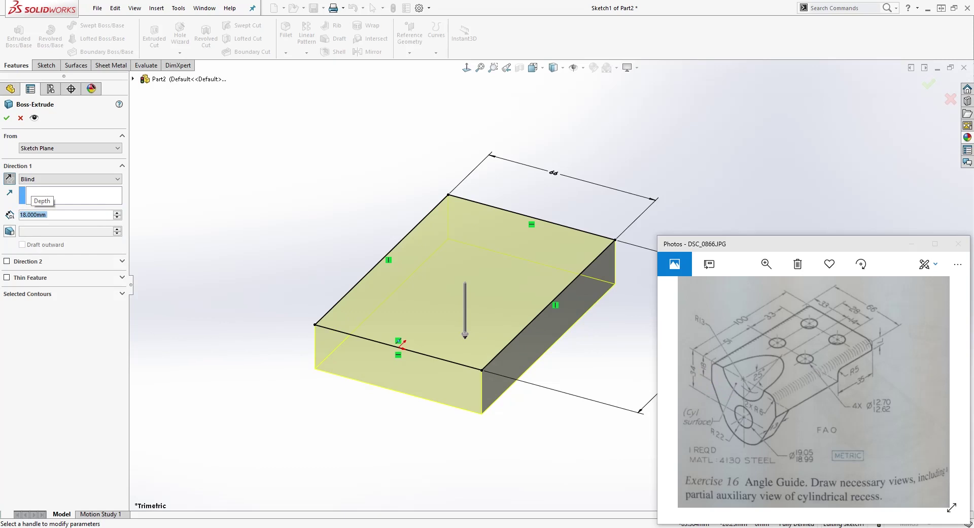
click(7, 117)
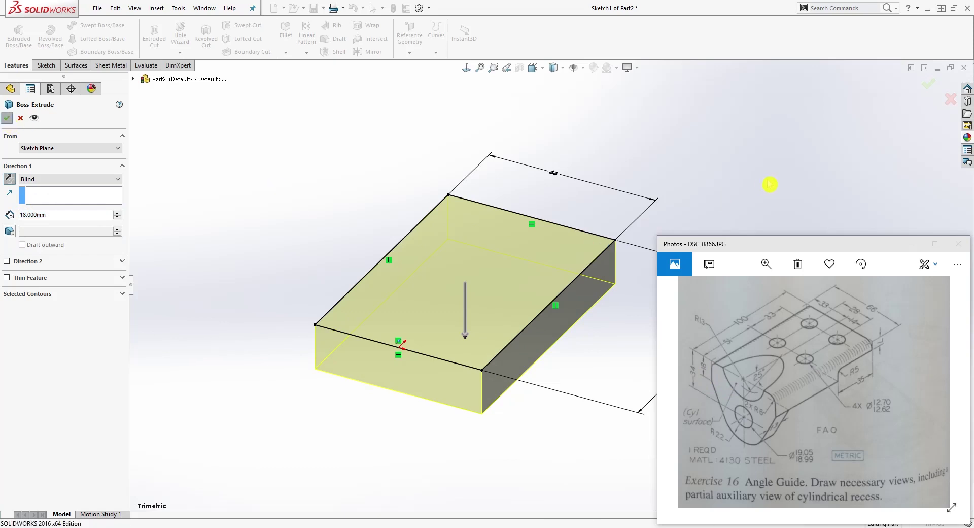
scroll(608, 369, down, 2)
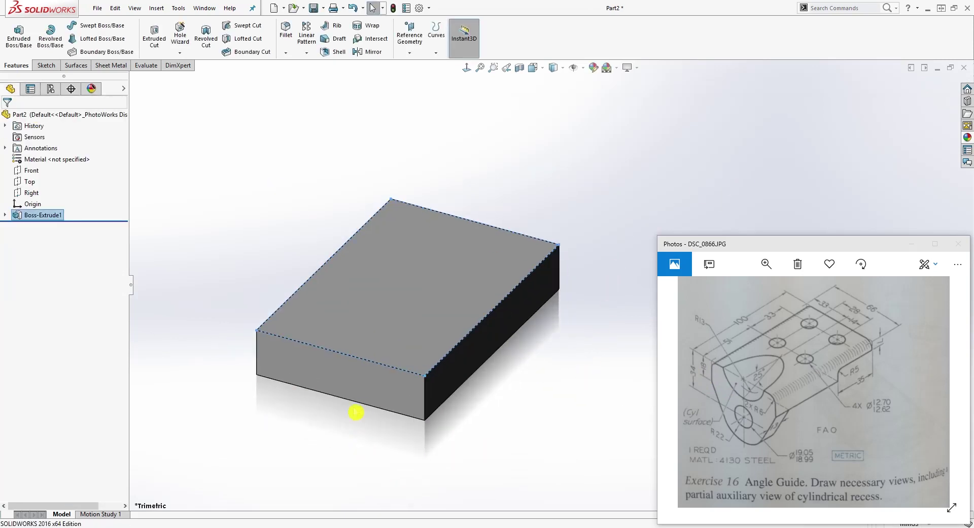
click(346, 378)
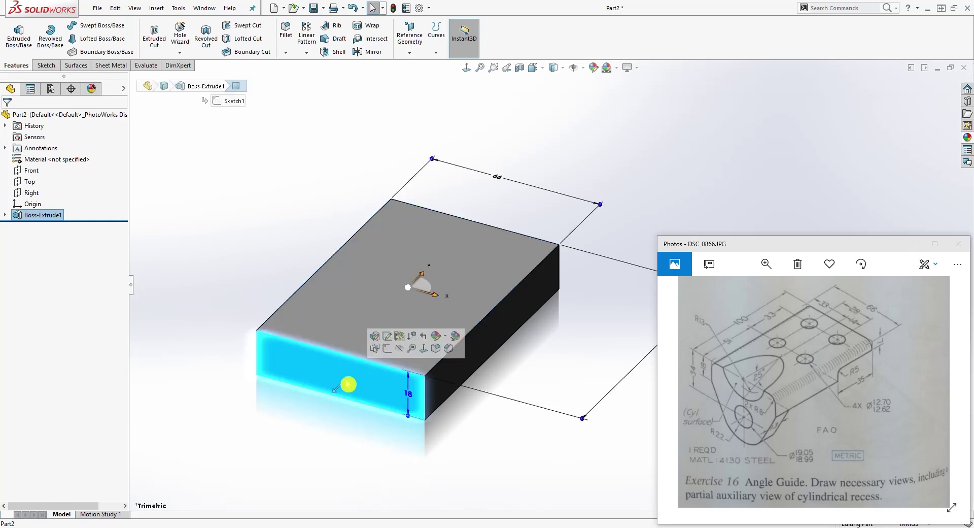
Start a sketch on the front face and draw a circle below the block.
click(45, 65)
click(15, 32)
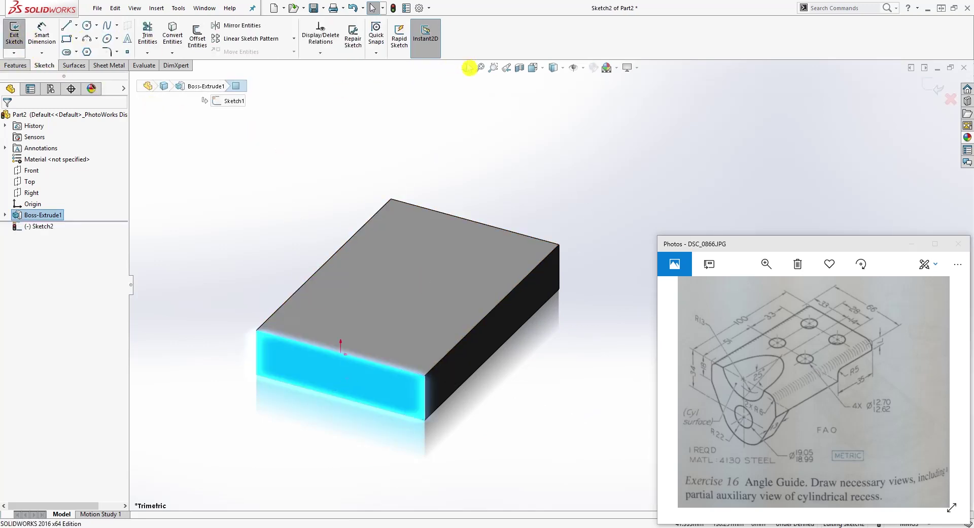
scroll(710, 142, down, 2)
scroll(498, 185, up, 6)
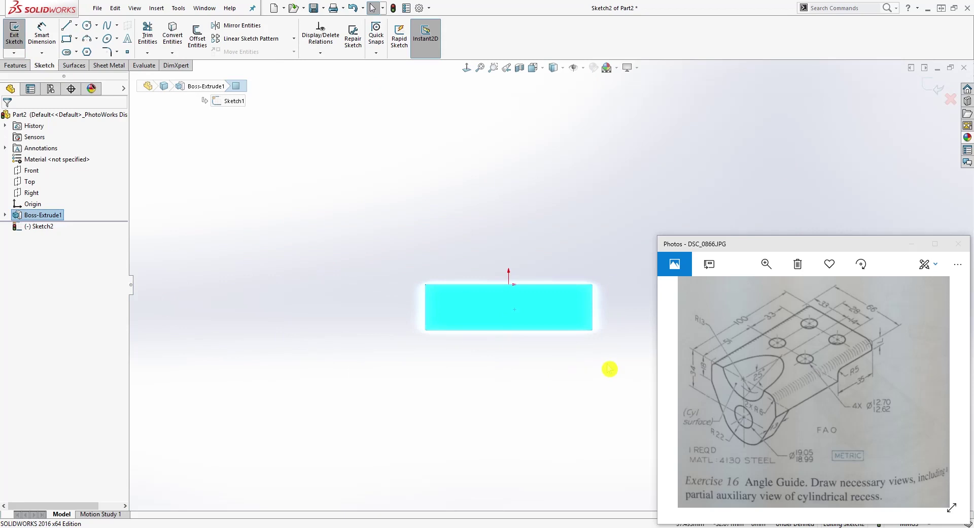
scroll(619, 350, down, 5)
click(625, 332)
click(87, 25)
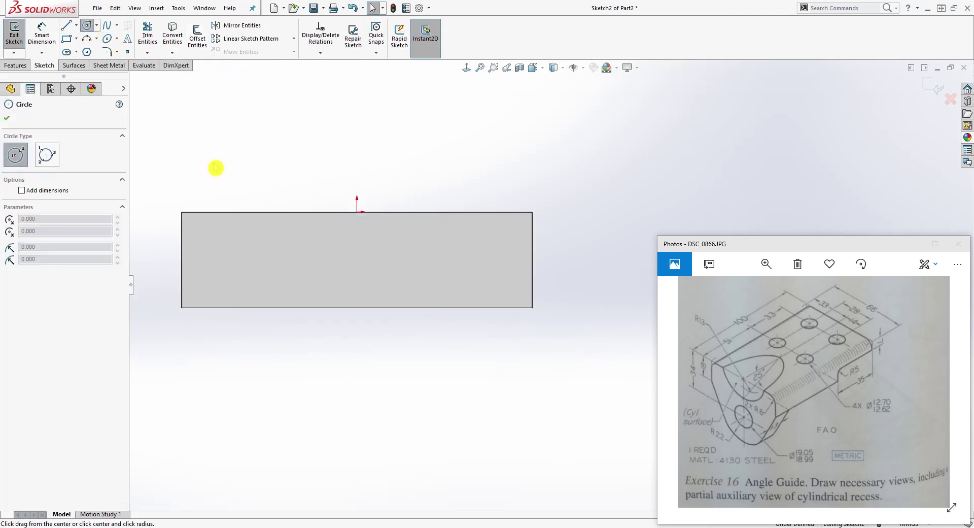
click(357, 399)
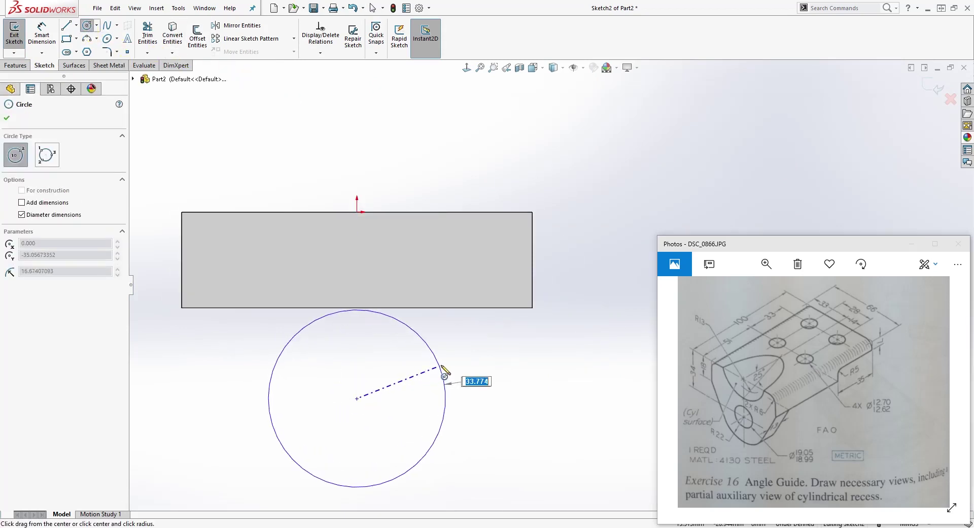
click(456, 366)
key(Escape)
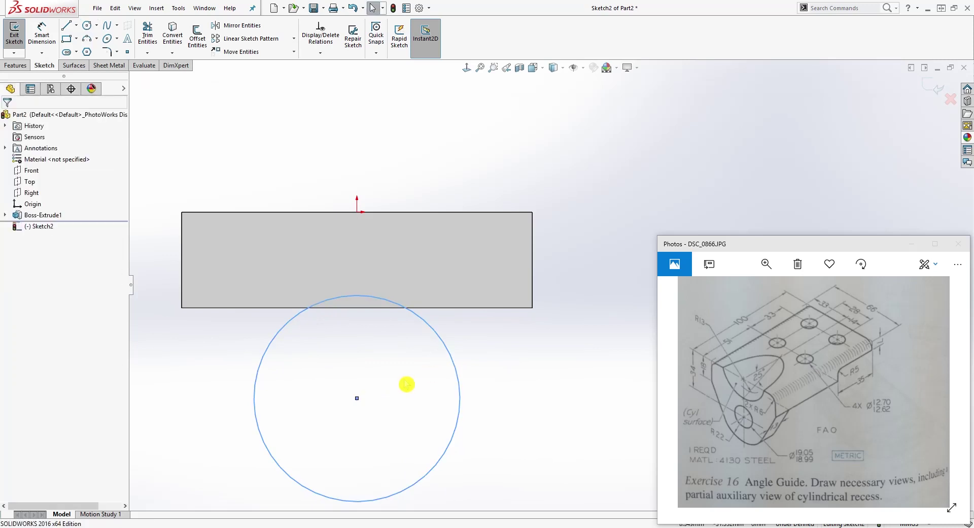
Align the circle's centre vertically with the origin using a Vertical relation.
click(358, 399)
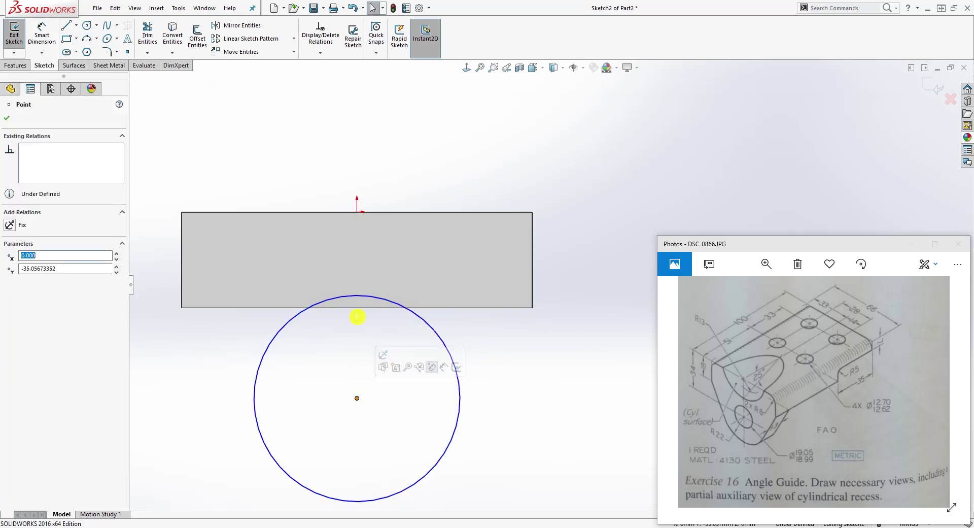
ctrl+click(358, 214)
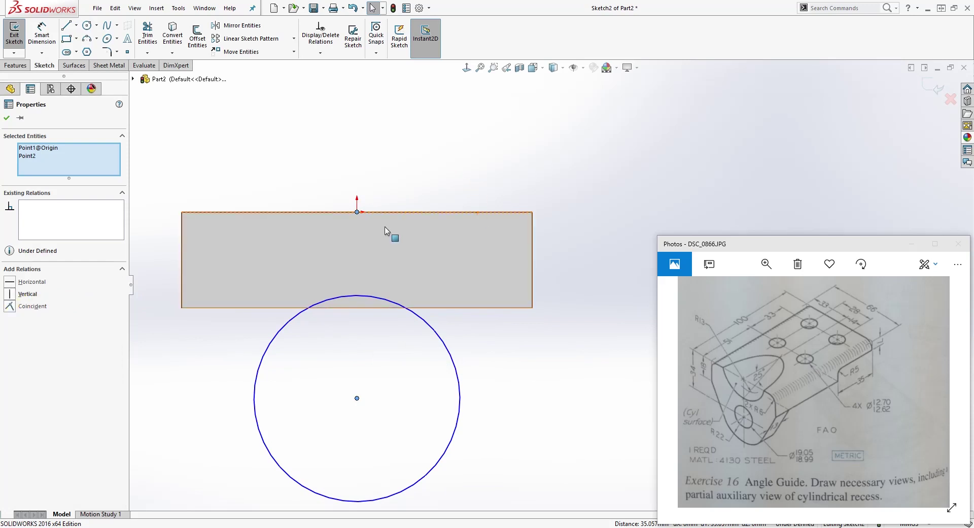
drag(356, 348, 215, 329)
click(25, 294)
key(Escape)
scroll(448, 342, up, 3)
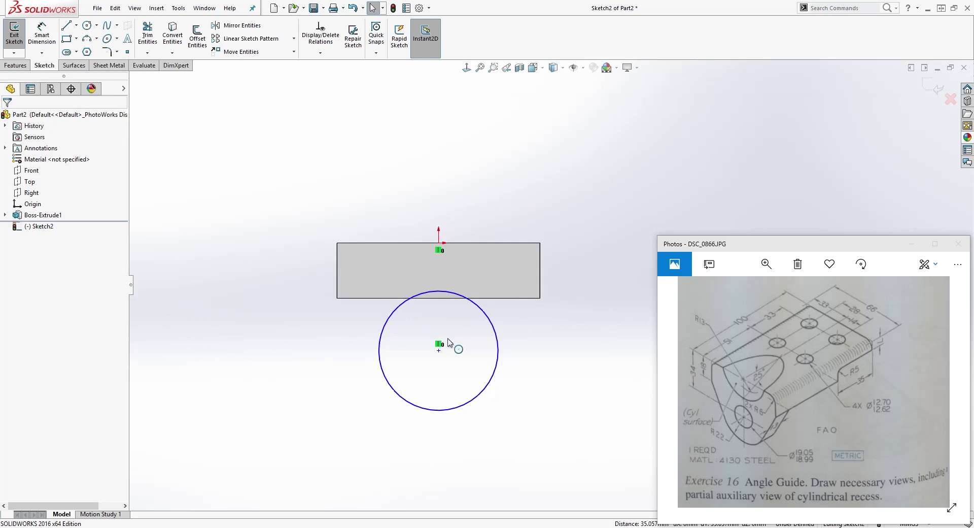
scroll(552, 366, down, 1)
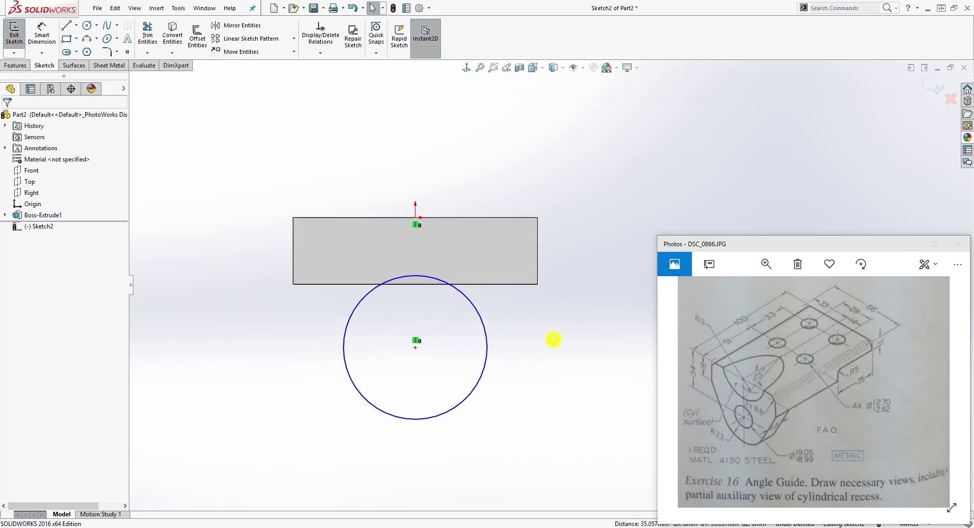
Draw two lines slanting down from the block's lower-right and lower-left corners.
click(66, 27)
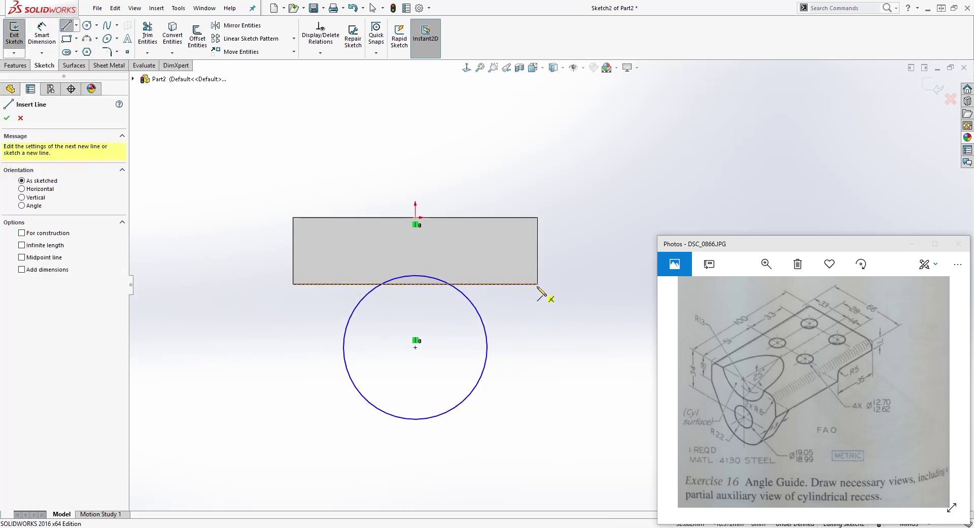
drag(537, 284, 461, 443)
click(66, 26)
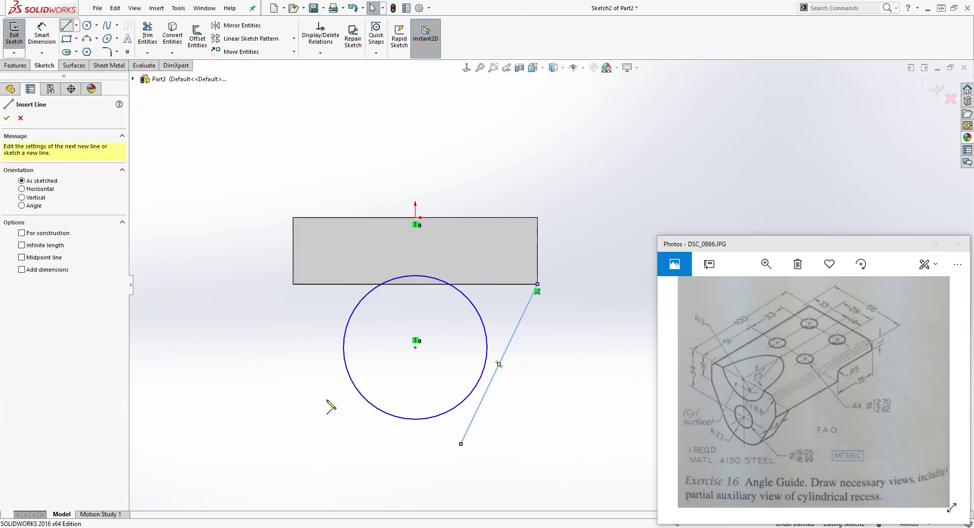
mouse_move(293, 284)
mouse_down()
mouse_move(391, 461)
mouse_move(380, 455)
mouse_up()
key(Escape)
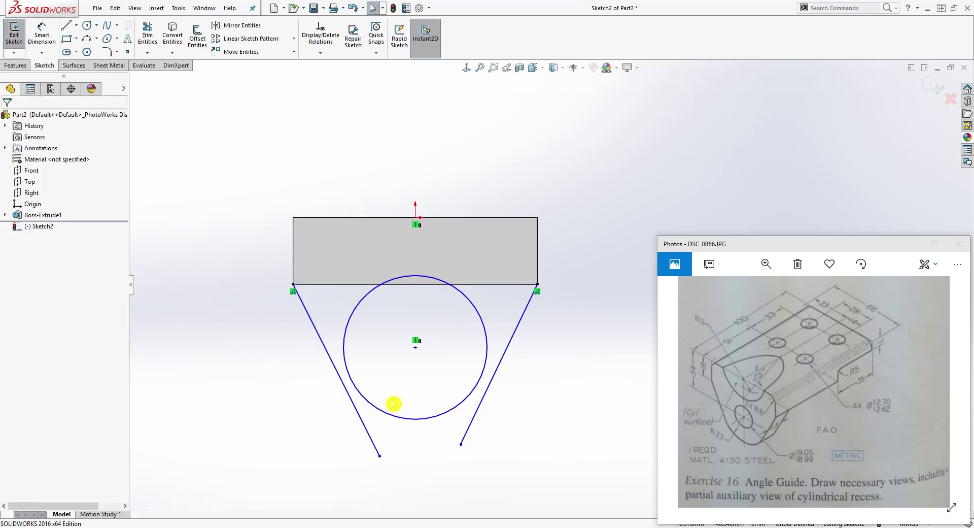
click(345, 356)
Add Tangent relations between the circle and the left and right slanted lines.
ctrl+click(335, 366)
click(11, 282)
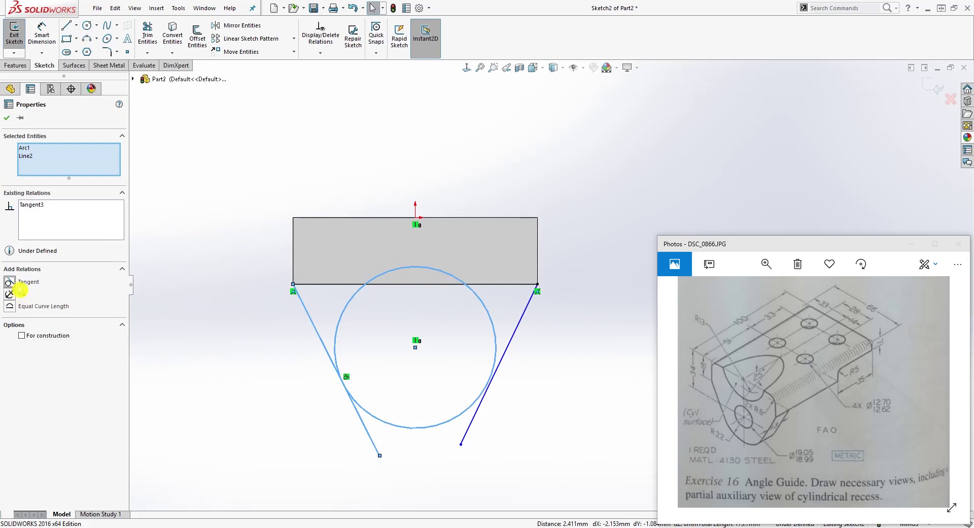
click(553, 371)
click(496, 336)
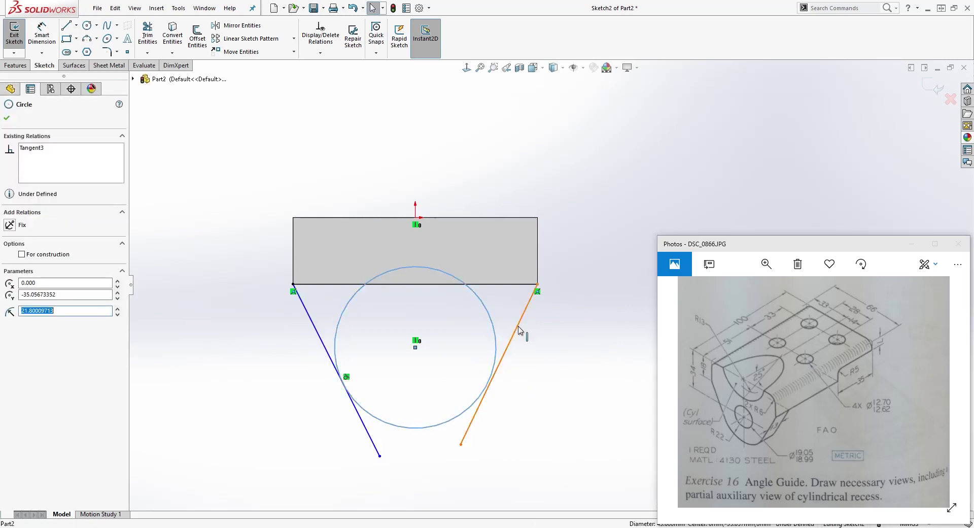
ctrl+click(479, 406)
click(11, 283)
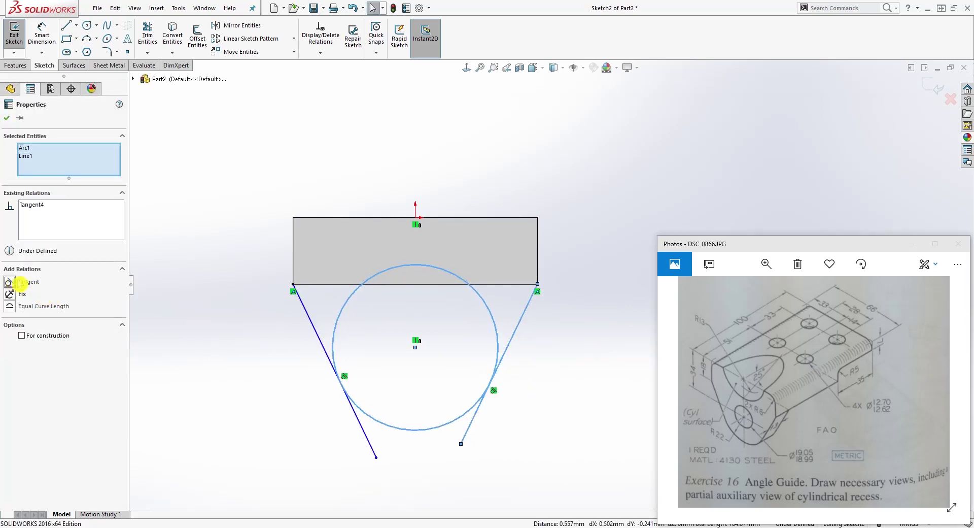
click(556, 319)
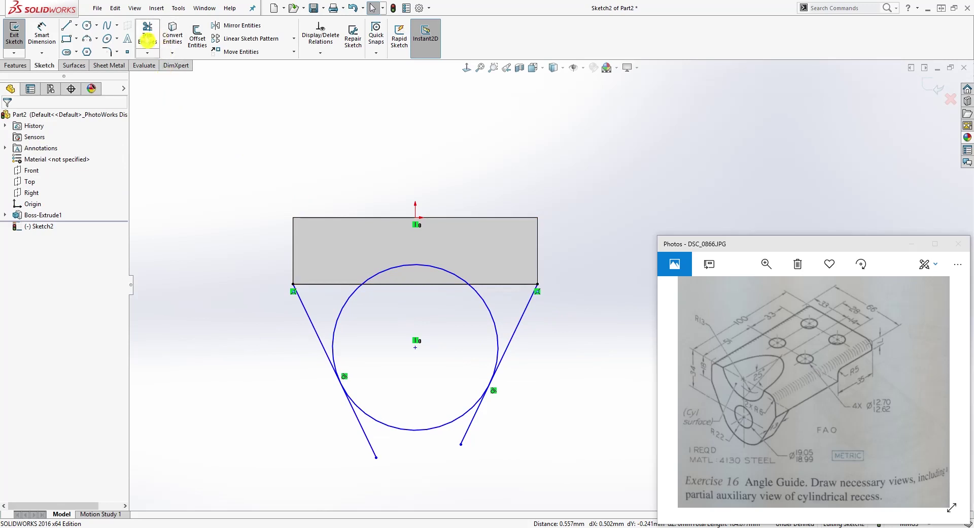
click(147, 35)
Trim the circle's upper arc and the line extension past the arc.
click(387, 272)
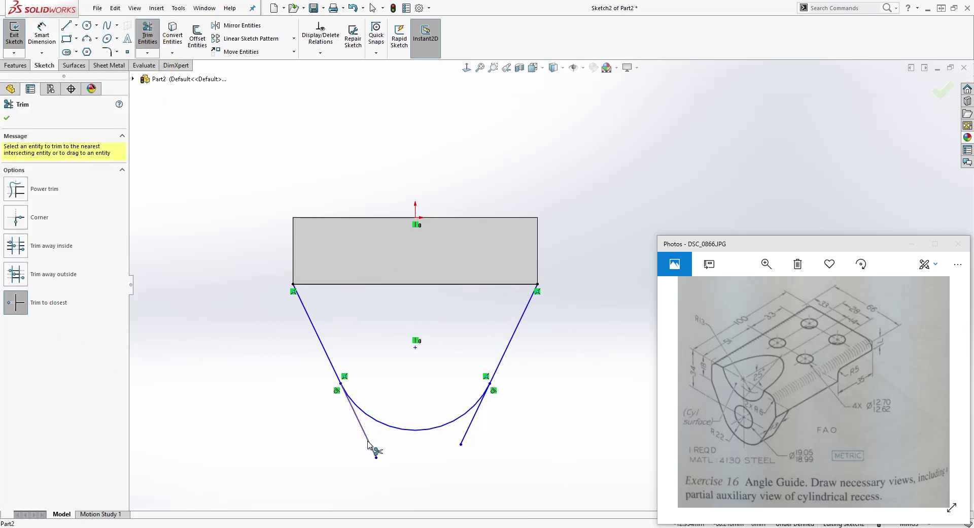
click(467, 432)
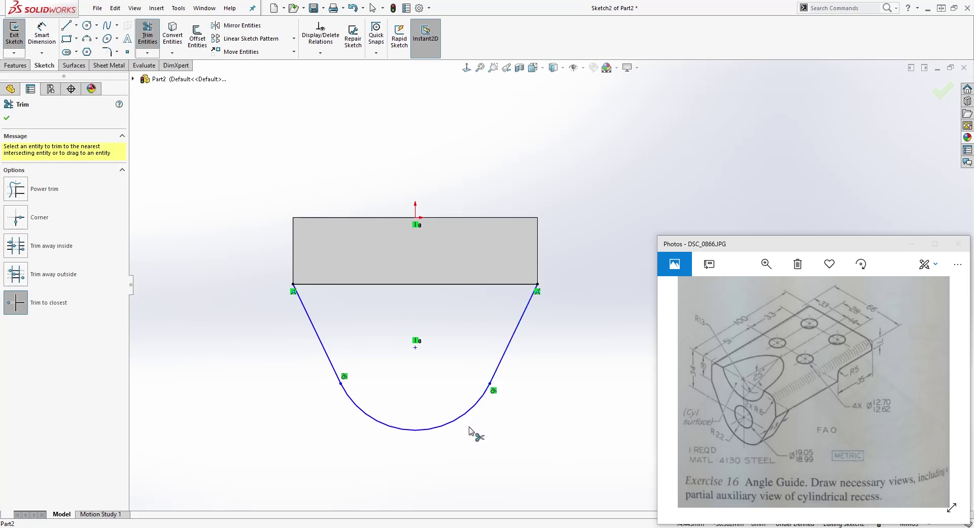
key(Escape)
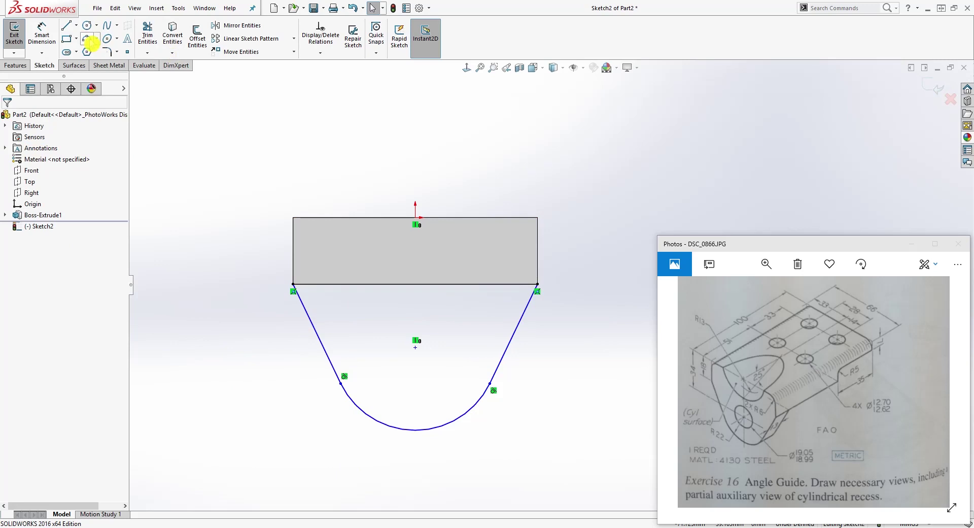
Dimension the arc centre 34 mm below the block's top edge.
click(45, 32)
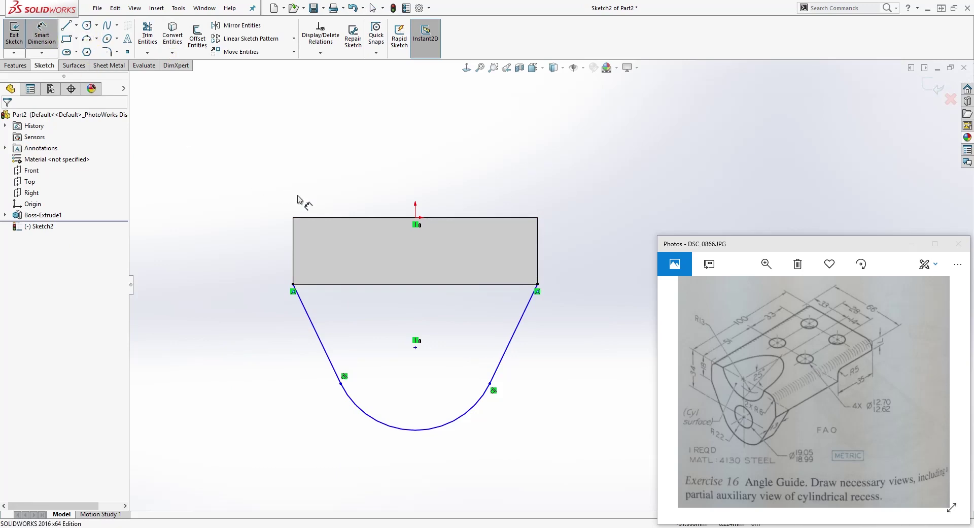
click(323, 221)
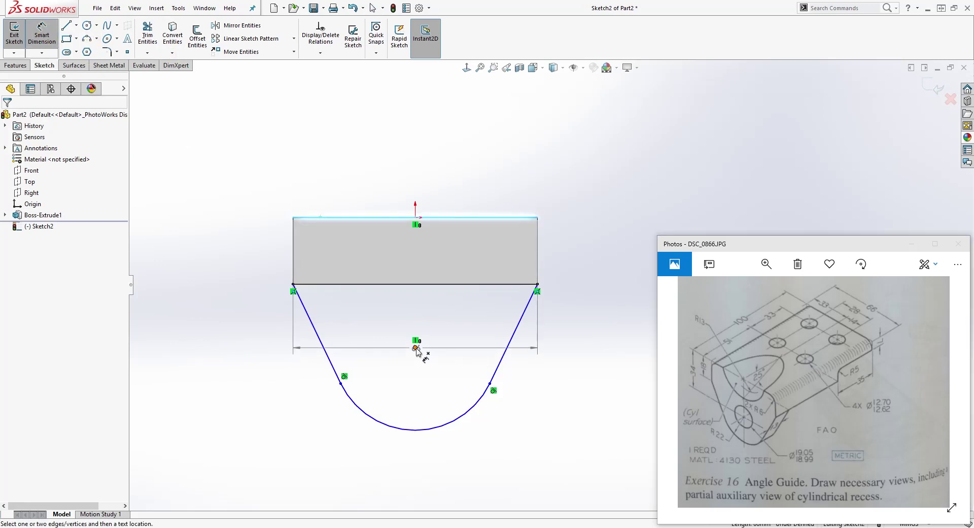
click(415, 347)
click(200, 268)
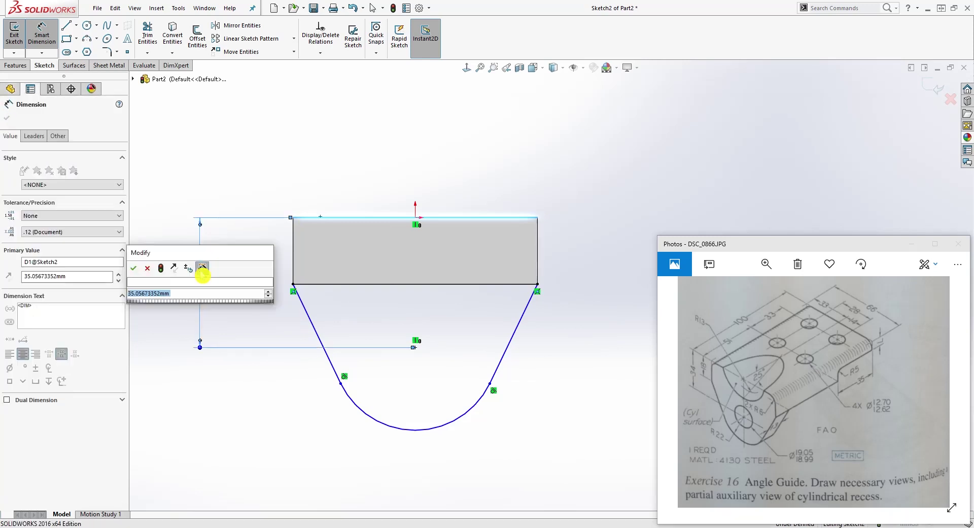
text(3)
key(Return)
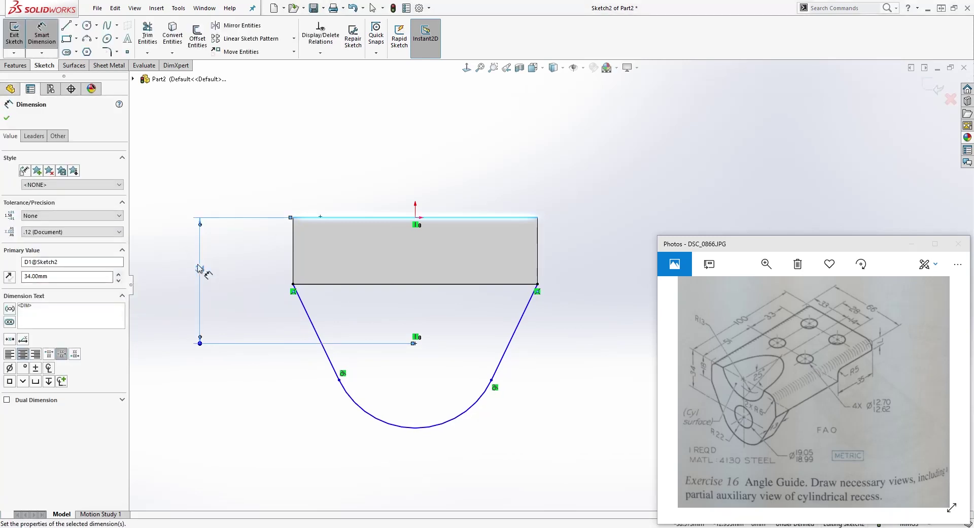
click(461, 348)
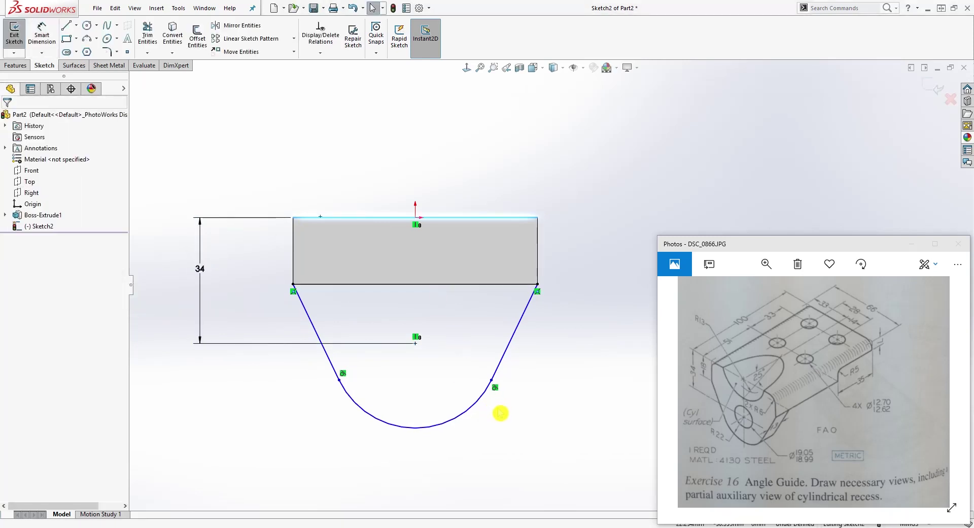
Set the U-shaped arc's radius to 22 mm.
key(d)
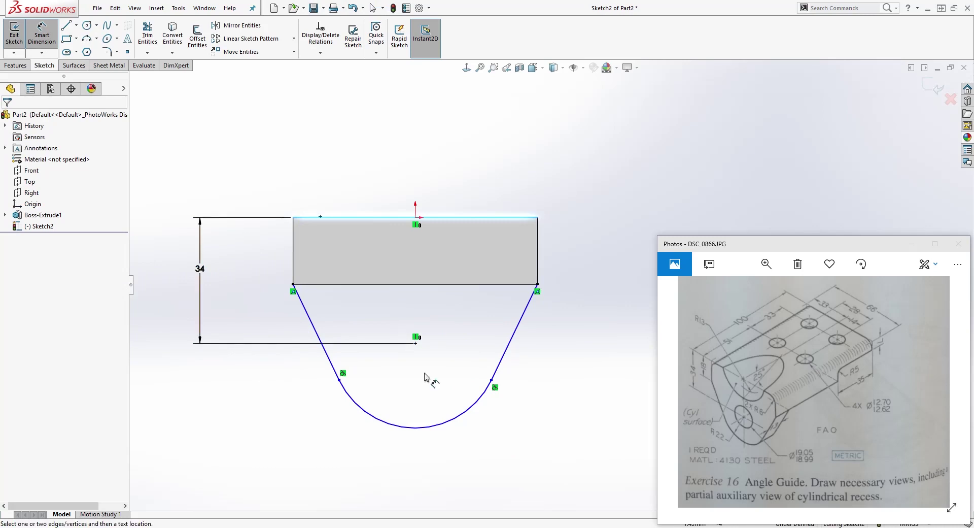
click(440, 427)
click(533, 472)
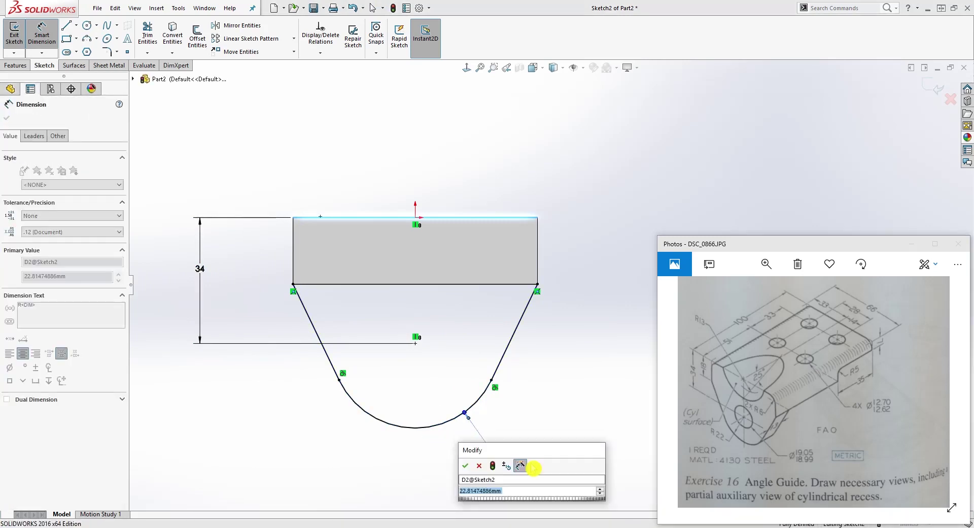
text(22)
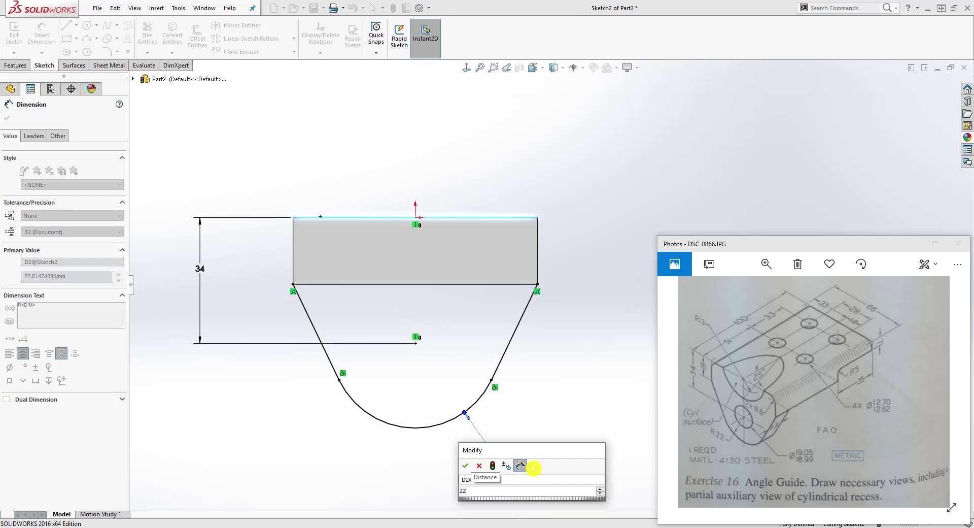
key(Return)
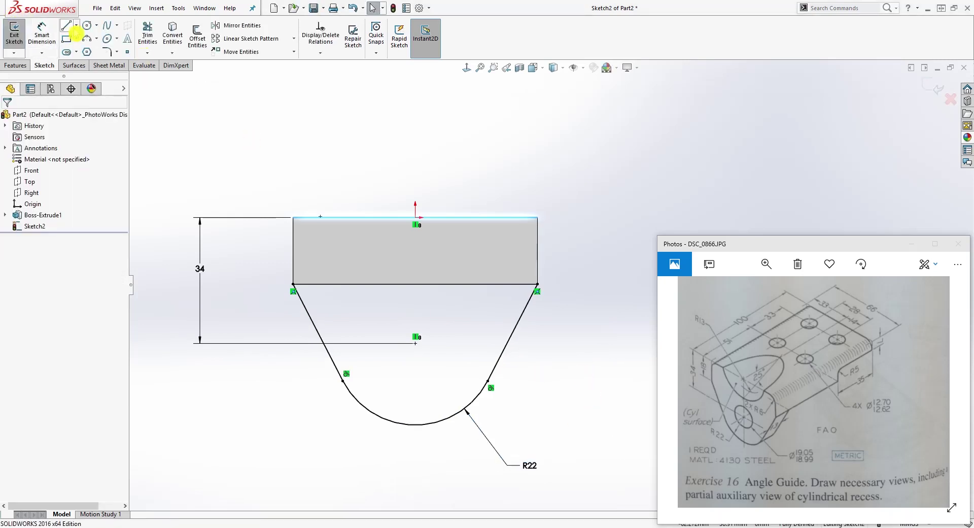
click(87, 25)
Draw a circle centred on the arc's centre for the lug hole.
click(416, 343)
click(459, 344)
key(Escape)
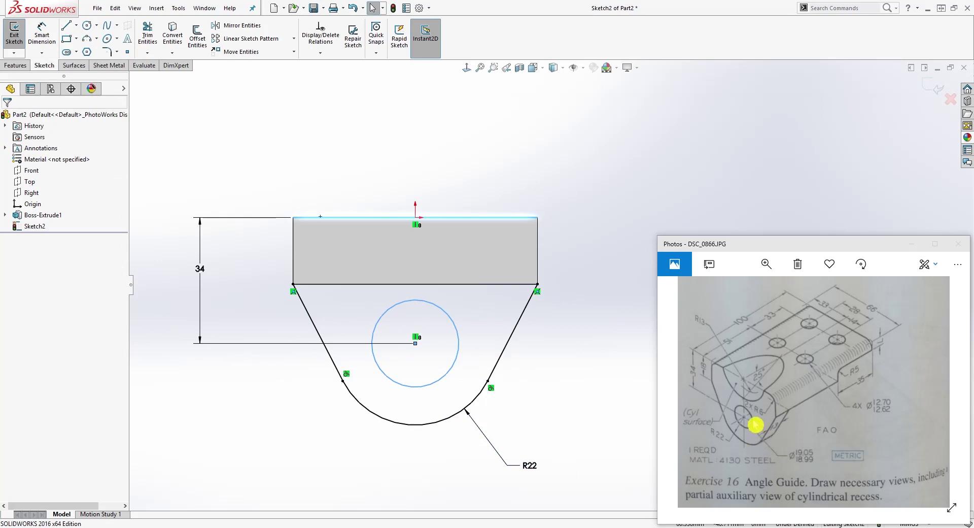
Dimension the hole diameter as =(19.05+18.99)/2, giving Ø19.02.
key(d)
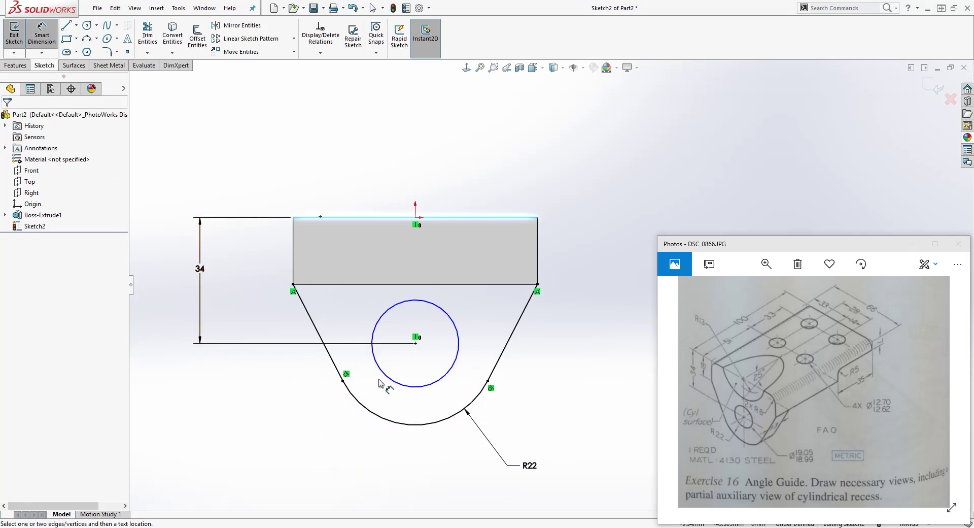
click(384, 376)
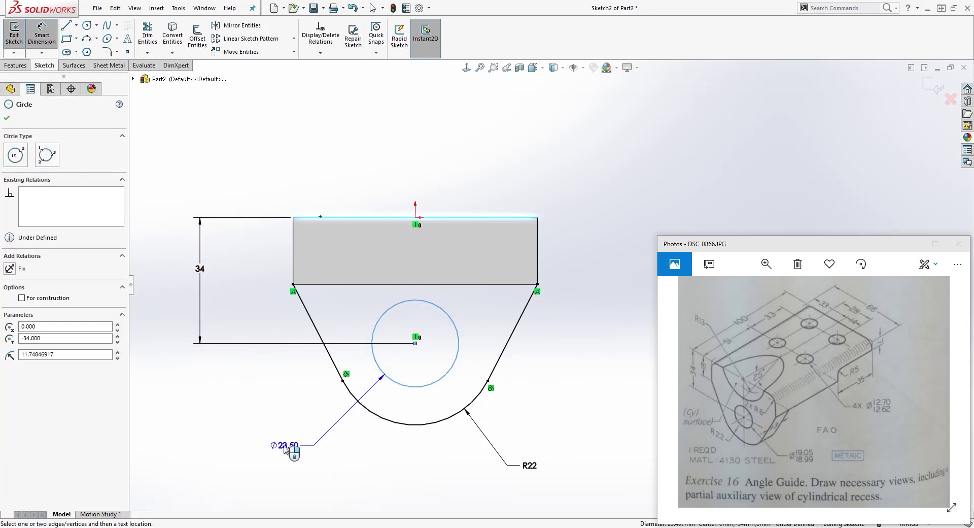
click(285, 448)
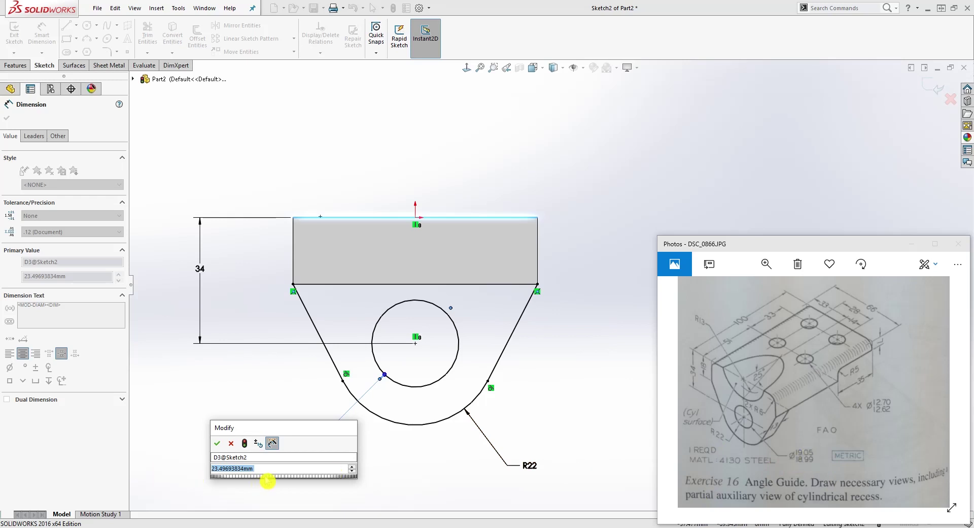
text(=)
mouse_move(267, 479)
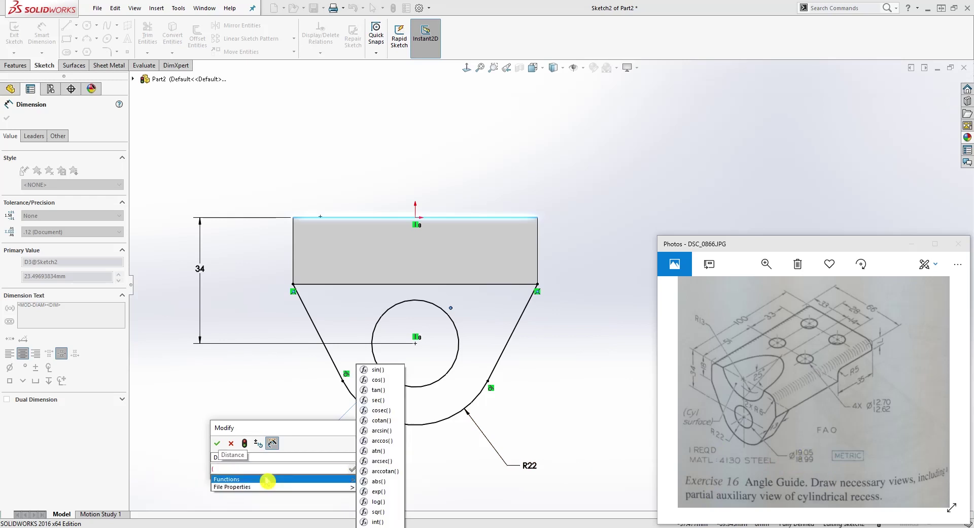
text(19.)
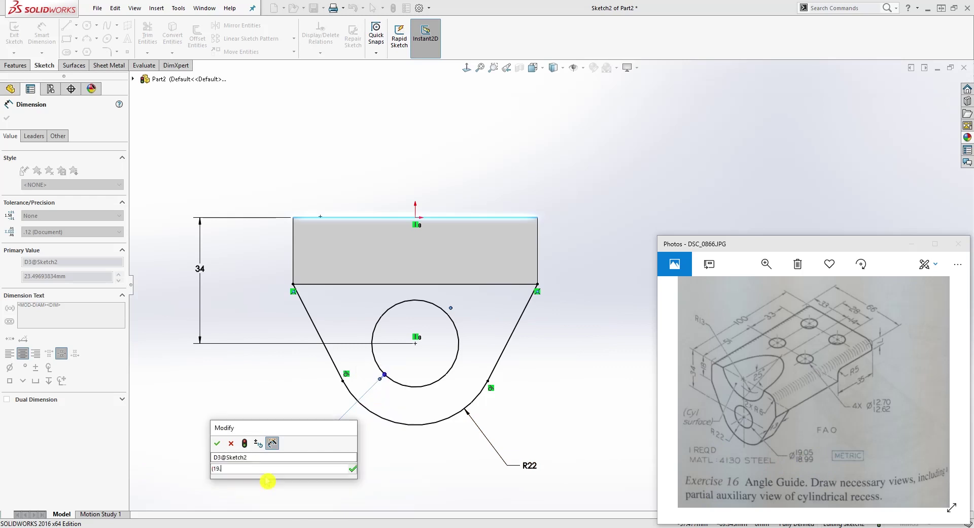
text(05+18.99))
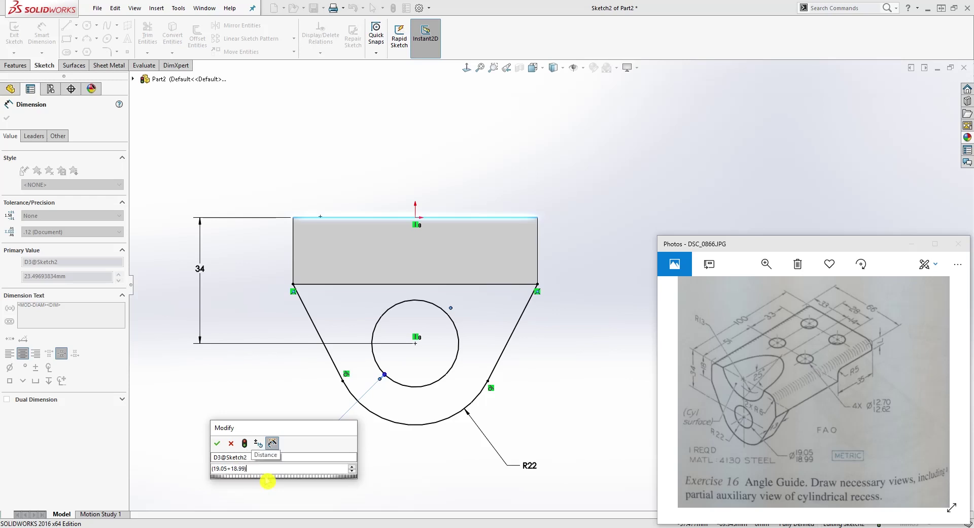
text(/2)
key(Return)
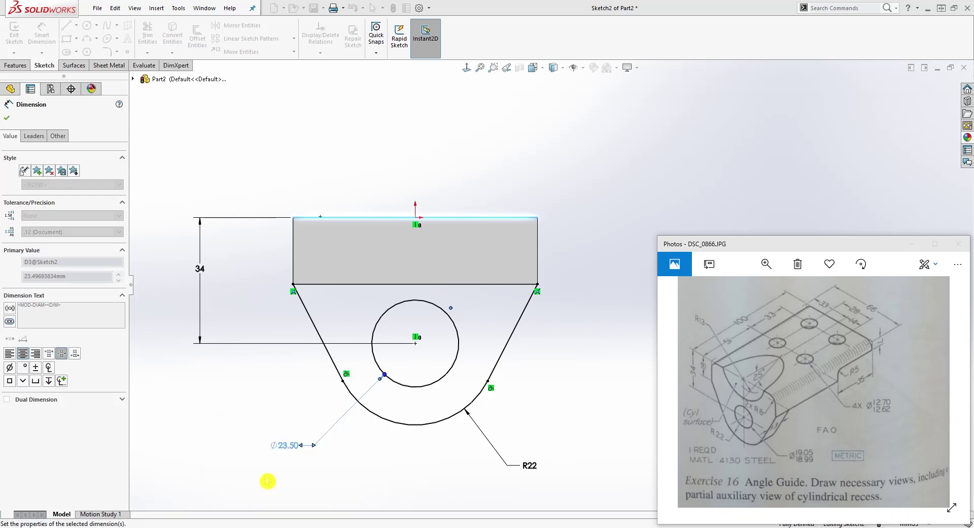
click(460, 304)
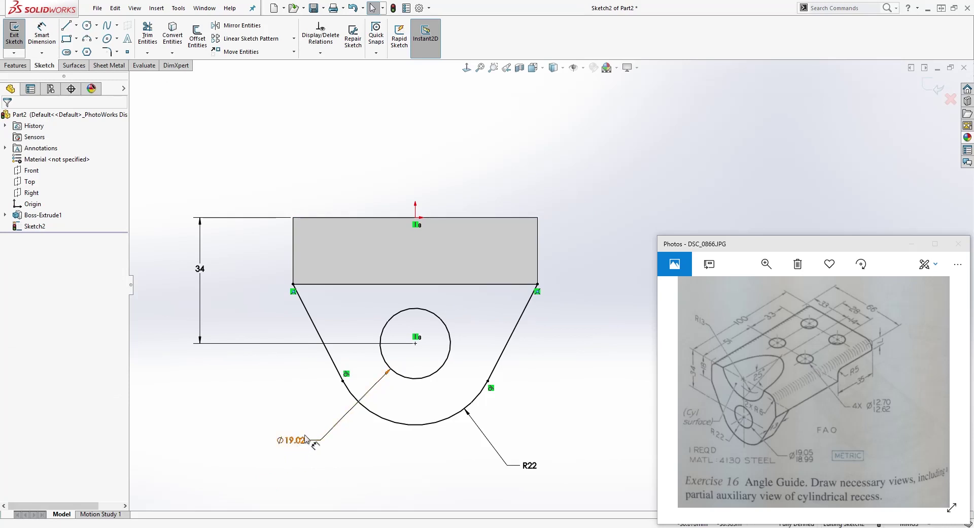
click(463, 320)
Draw a horizontal line joining the block's lower-left and lower-right corners, then orbit the view.
key(l)
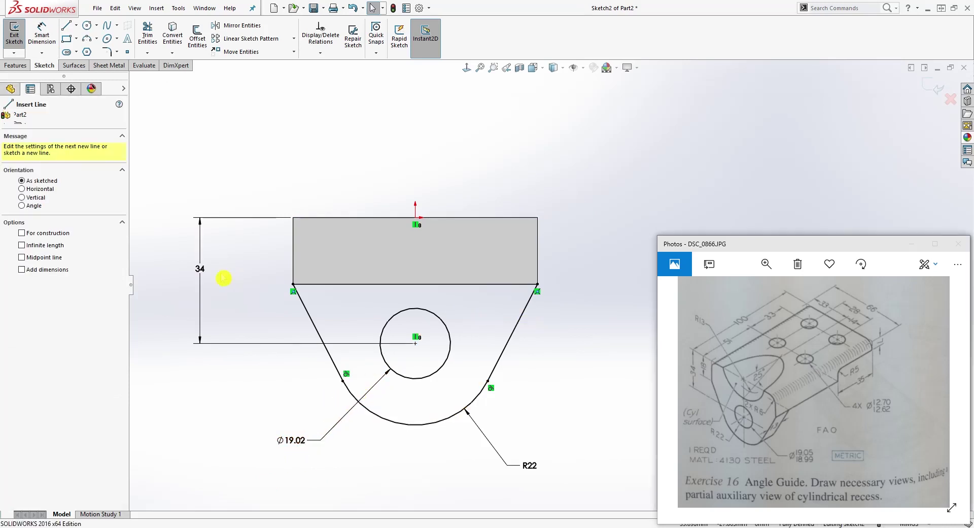
click(308, 297)
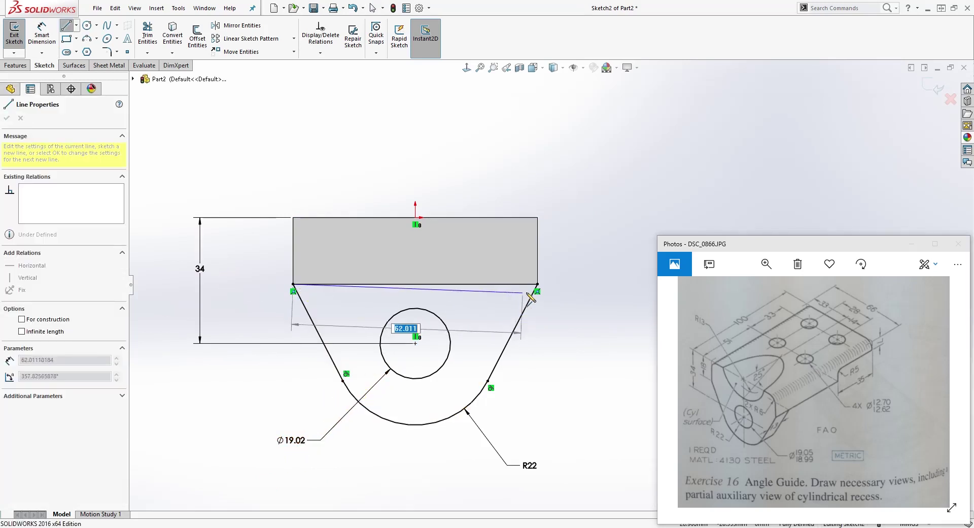
click(538, 284)
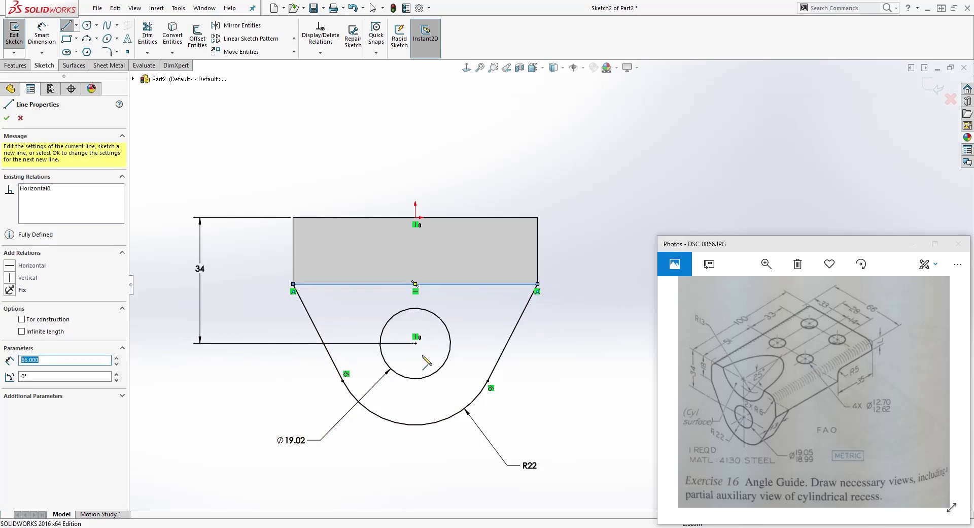
key(Escape)
mouse_move(496, 375)
middle_down()
mouse_move(429, 386)
mouse_move(373, 368)
mouse_move(430, 391)
middle_up()
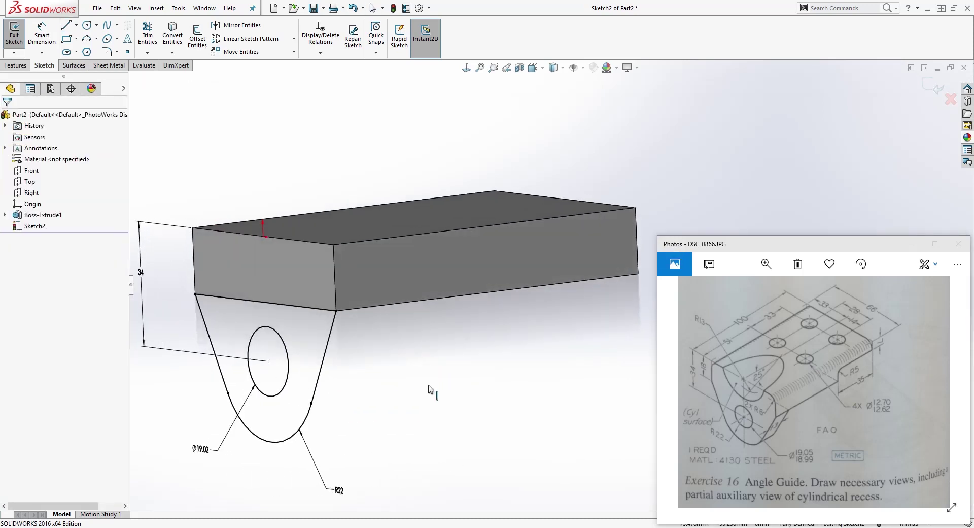
Extrude the lug profile 13 mm in the reversed direction as Boss-Extrude2.
click(16, 65)
click(21, 46)
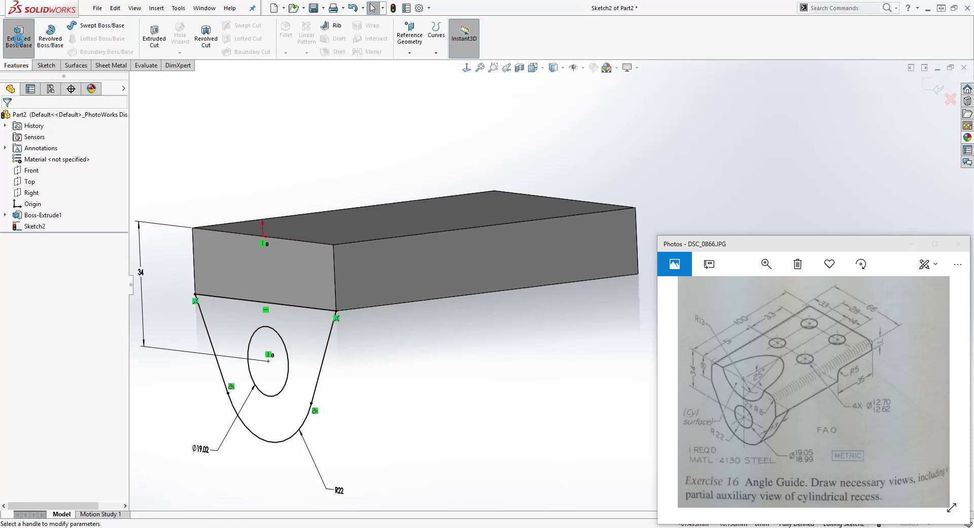
click(9, 179)
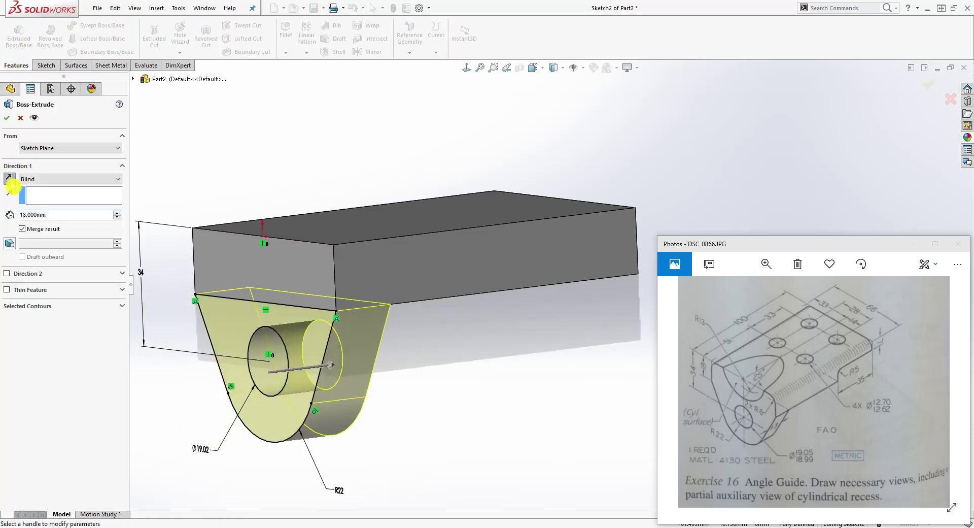
click(65, 215)
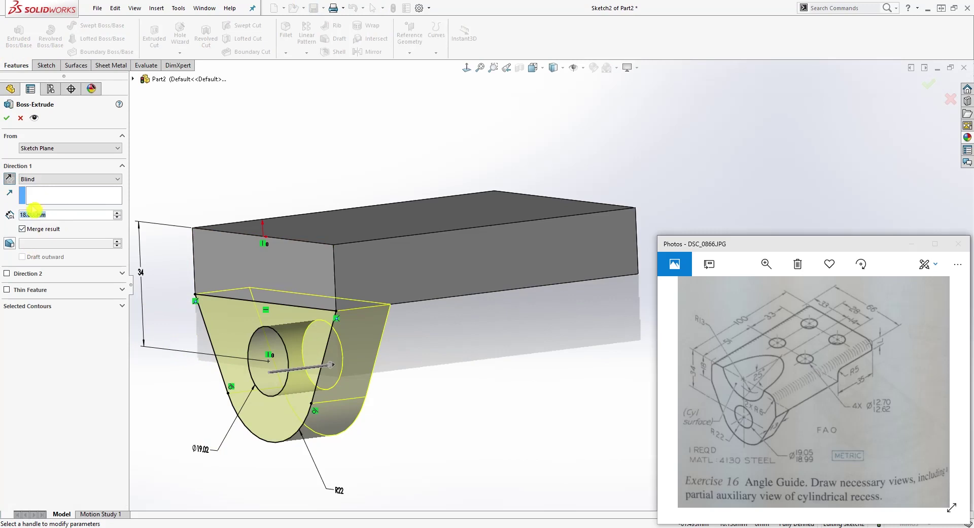
text(13)
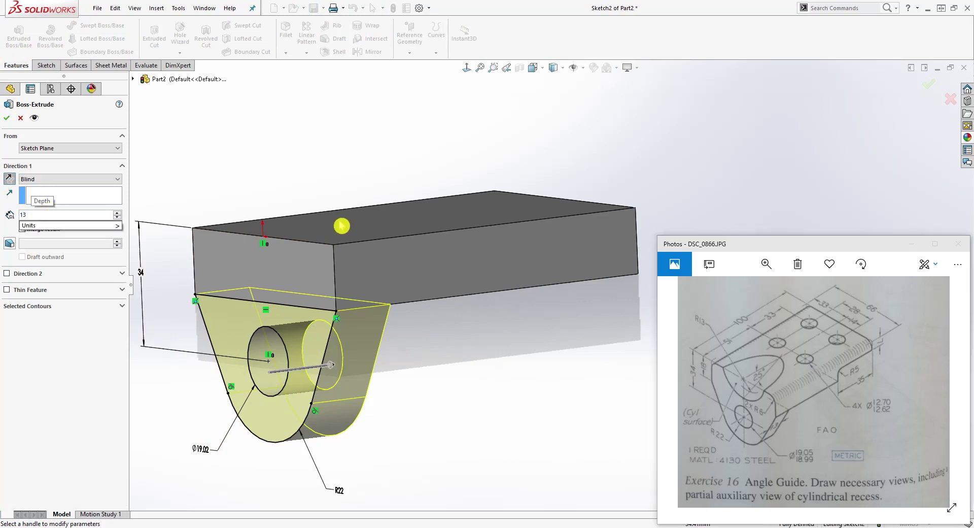
key(Return)
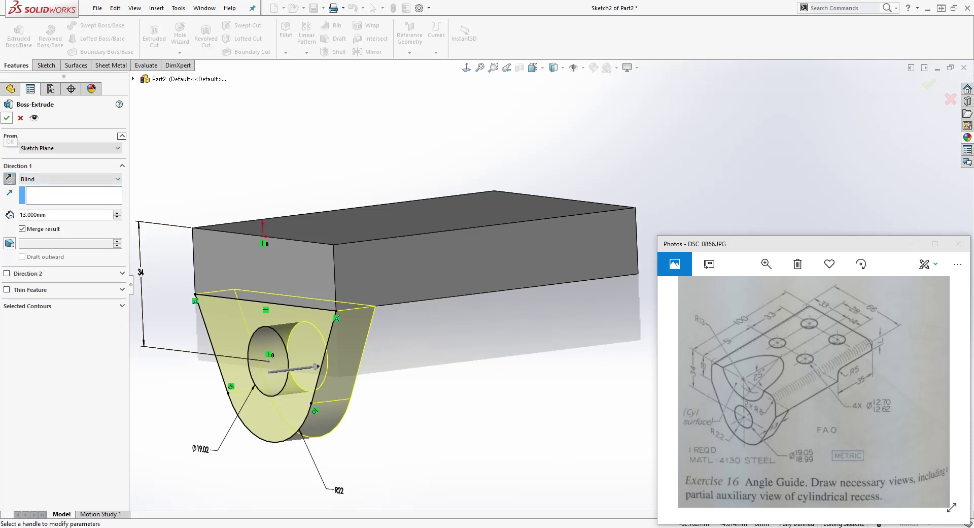
key(Return)
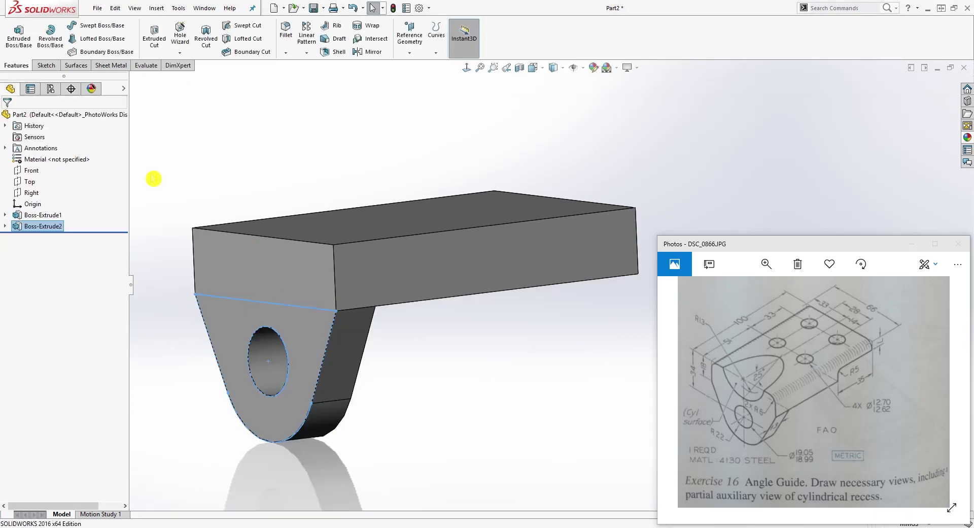
Orbit the part and select the block's long side face.
scroll(456, 336, up, 3)
middle_drag(482, 354, 410, 353)
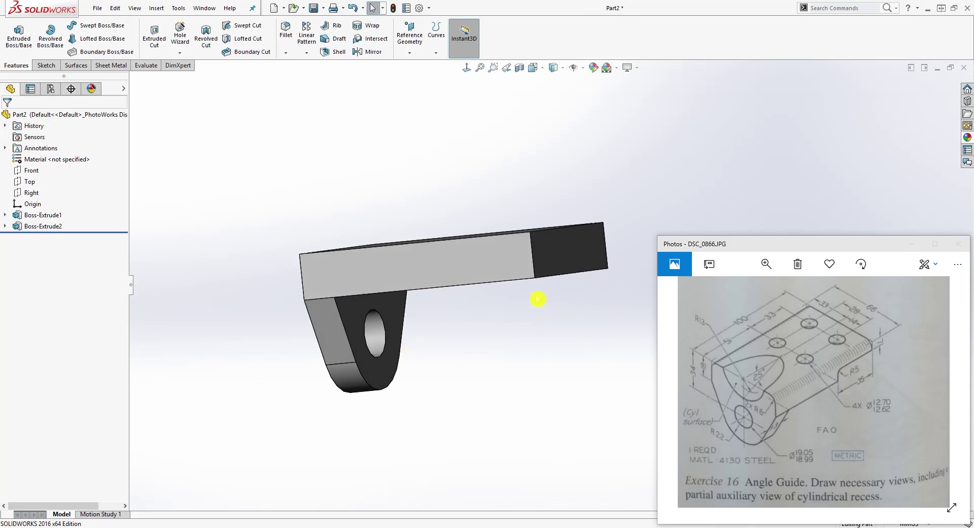
middle_drag(538, 299, 570, 341)
click(554, 266)
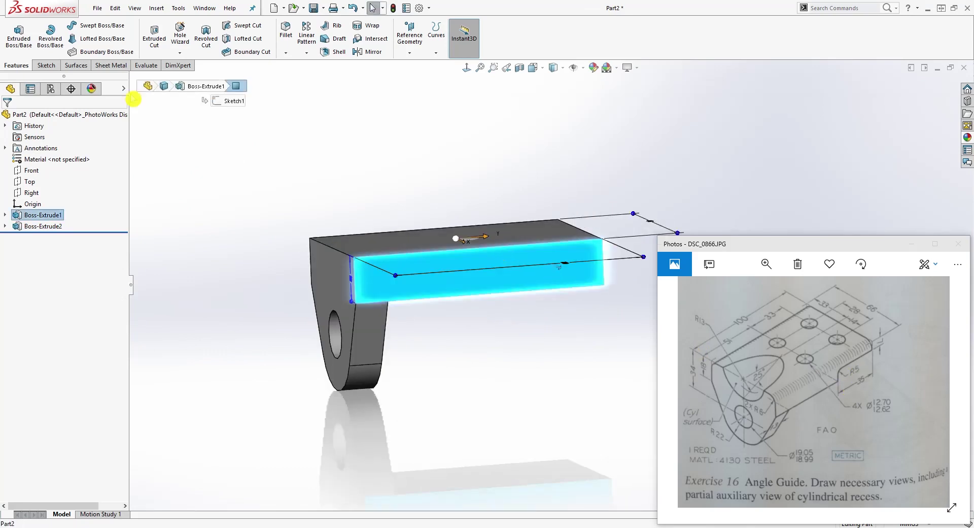
Start a sketch on the block's side face, view it normal, and draw a corner rectangle from the lower-right corner.
click(49, 66)
click(15, 33)
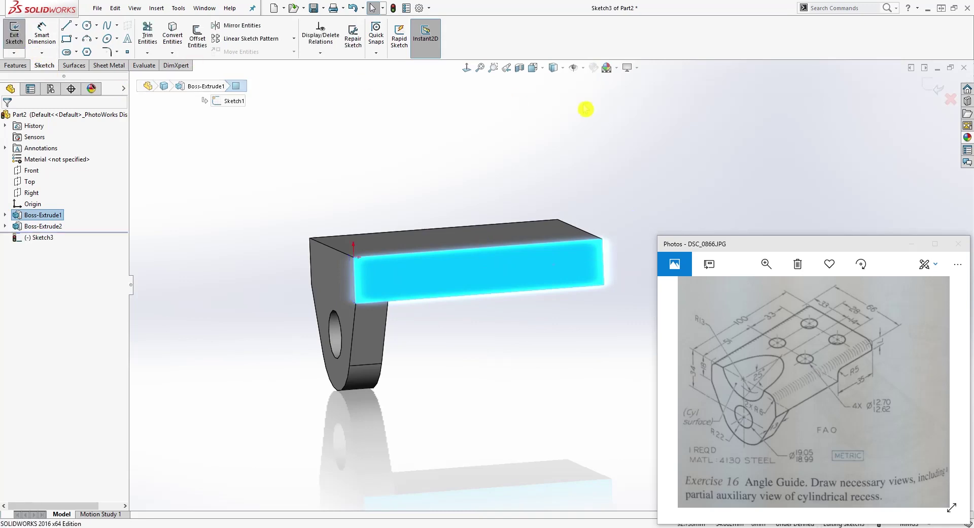
click(465, 68)
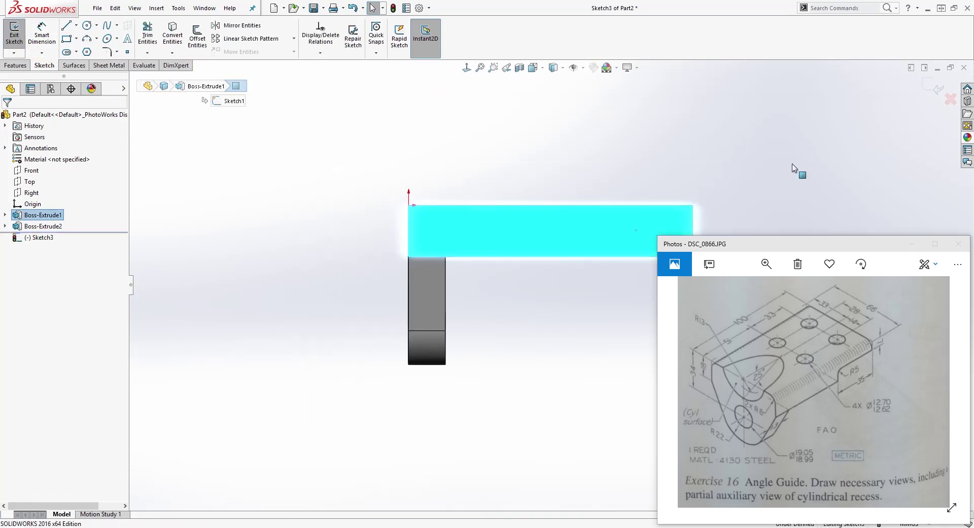
scroll(609, 341, down, 1)
click(617, 345)
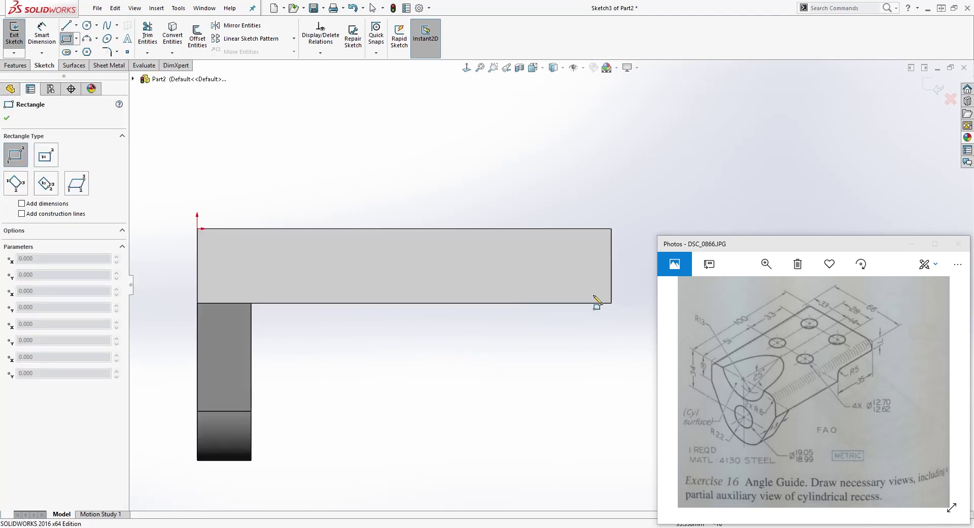
click(611, 303)
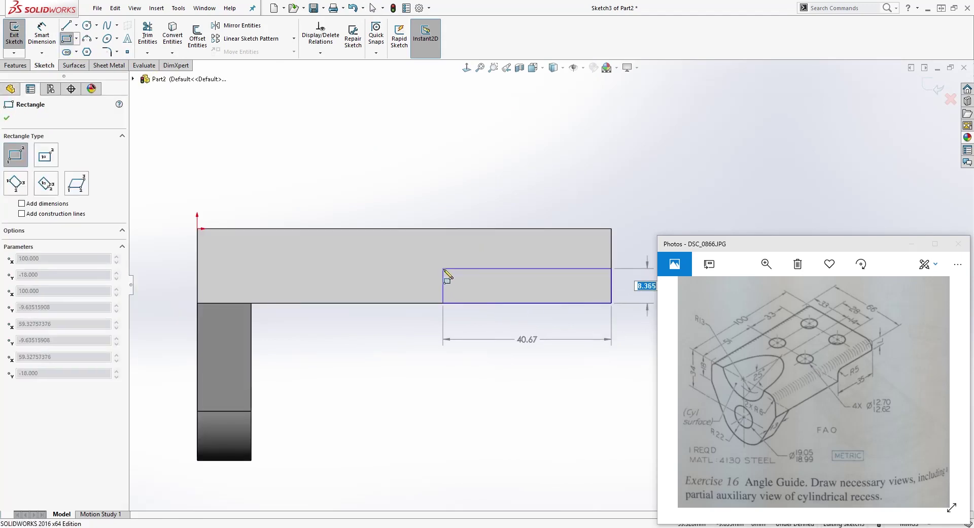
click(463, 277)
key(Escape)
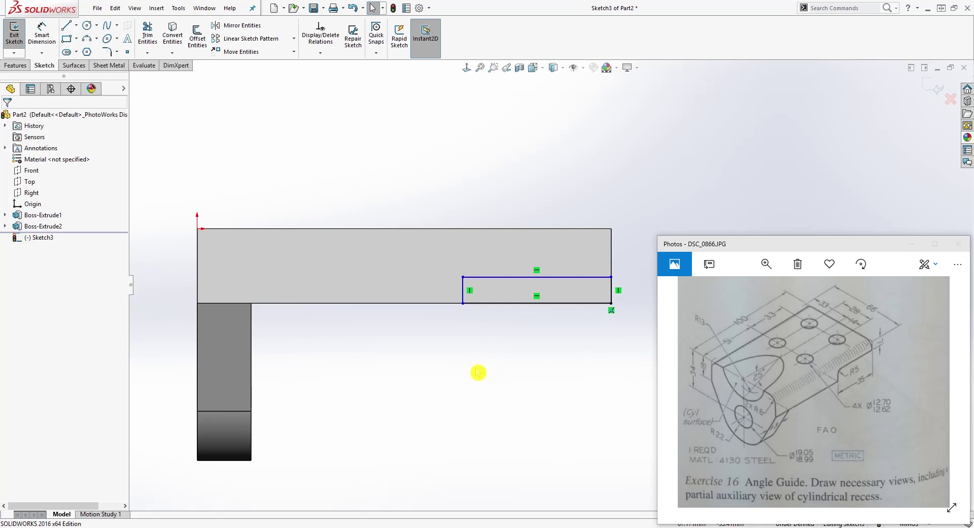
Dimension the rectangle 35 wide, with its top edge 7 below the block's top edge.
right_drag(493, 419, 491, 386)
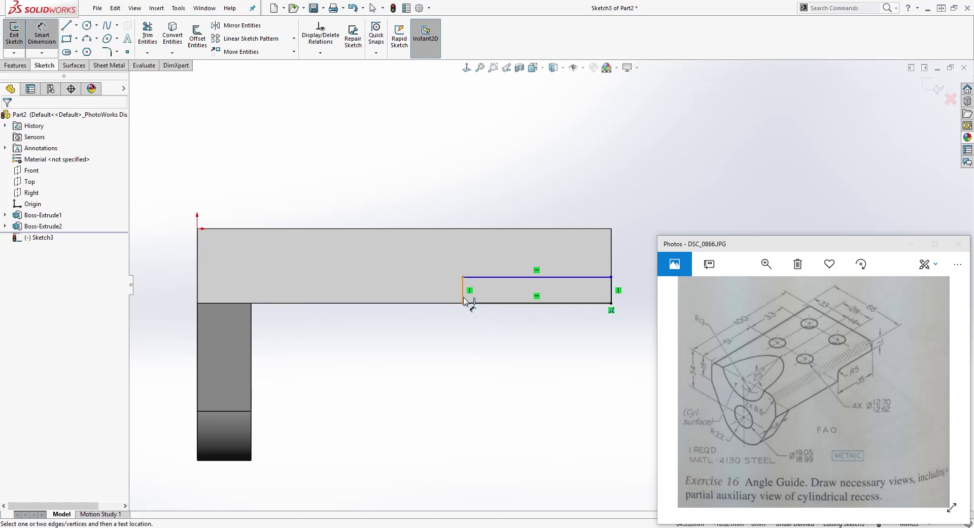
click(463, 295)
click(612, 296)
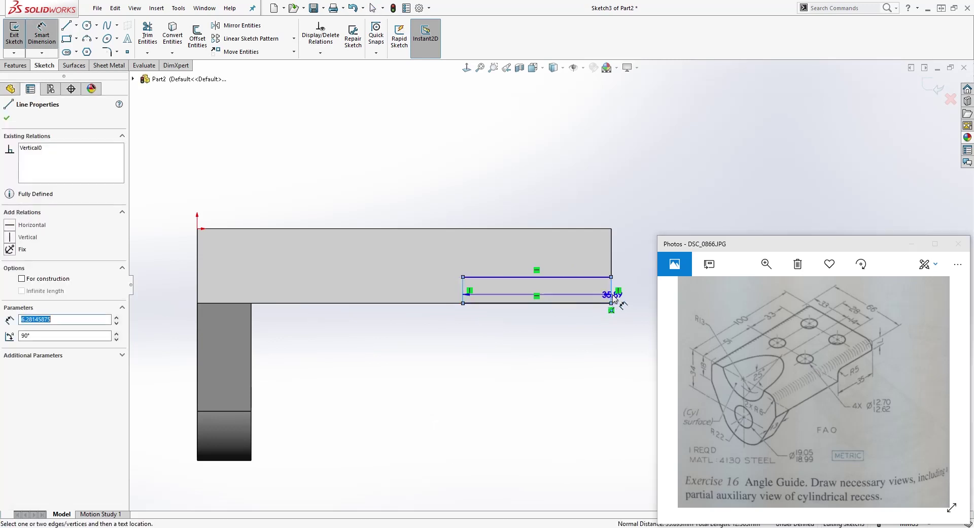
click(570, 365)
text(35)
key(Return)
click(568, 352)
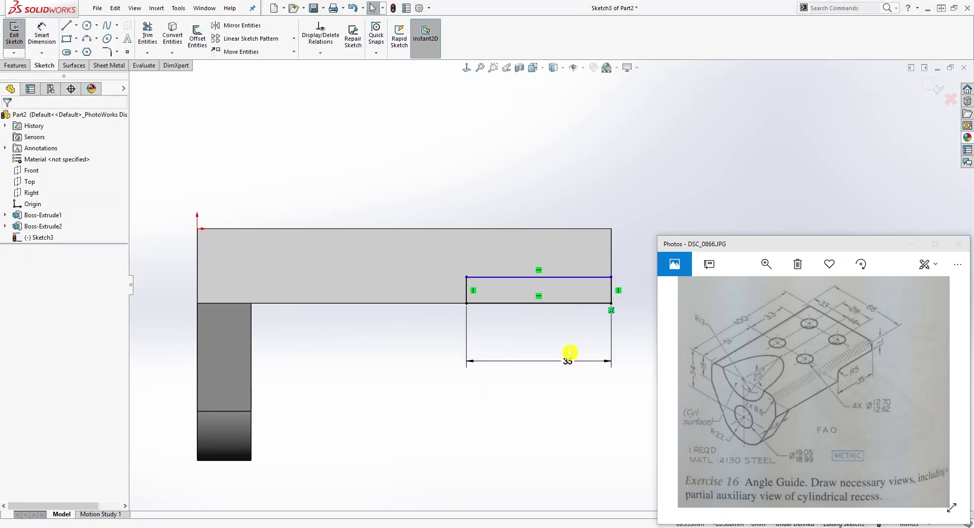
click(593, 229)
click(575, 278)
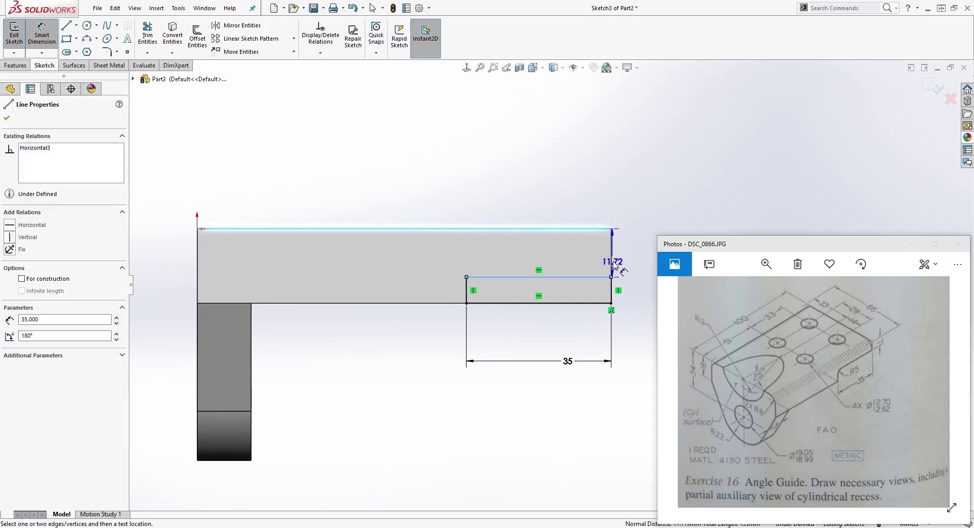
click(629, 261)
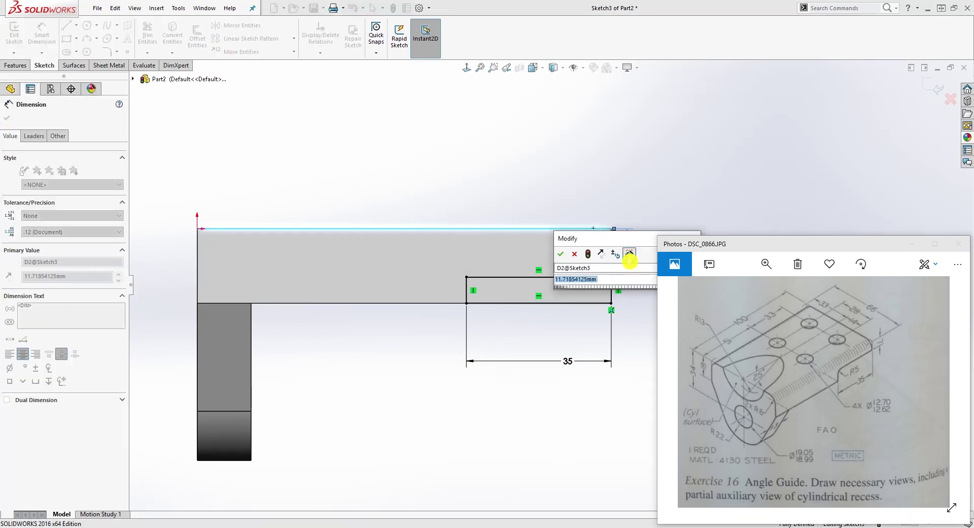
text(7)
key(Return)
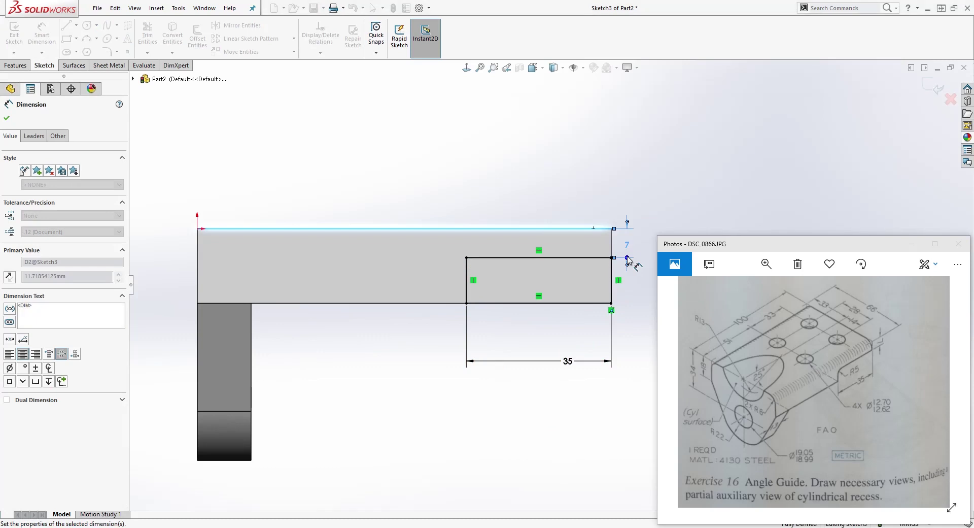
key(Escape)
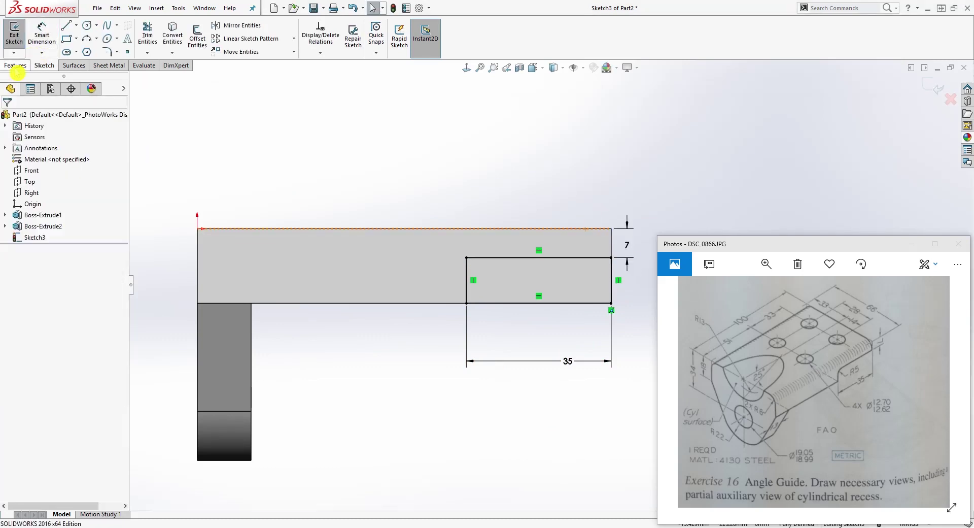
click(17, 71)
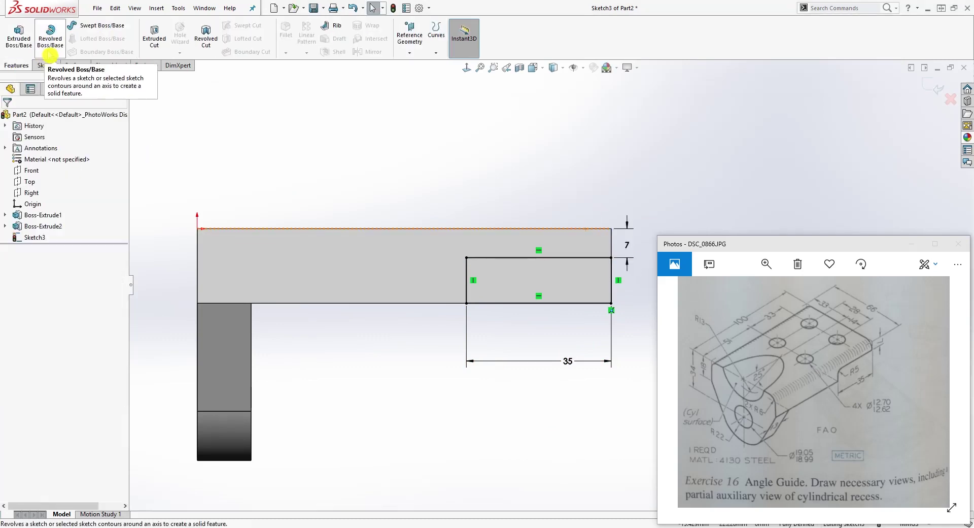
Cut the rectangle into the block with an Up To Next extruded cut, then orbit to inspect the slot.
click(154, 38)
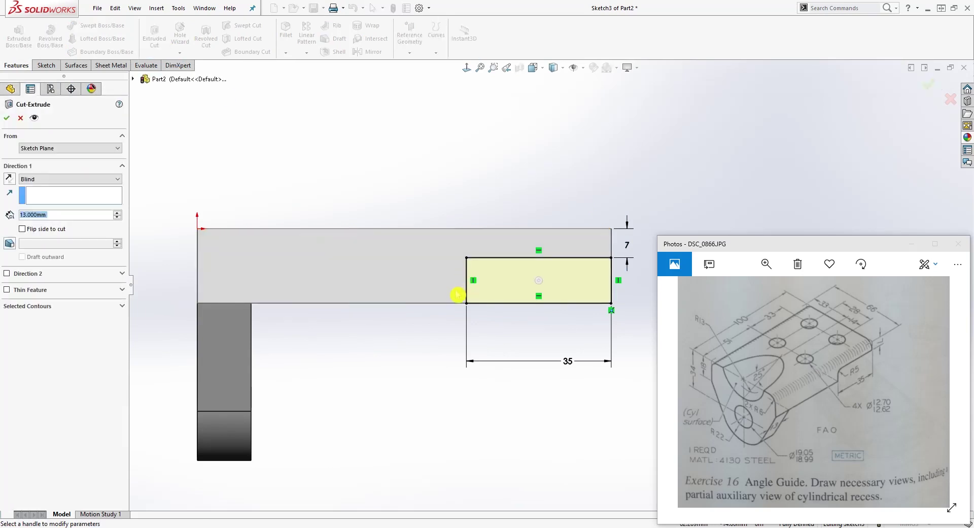
click(112, 183)
click(64, 210)
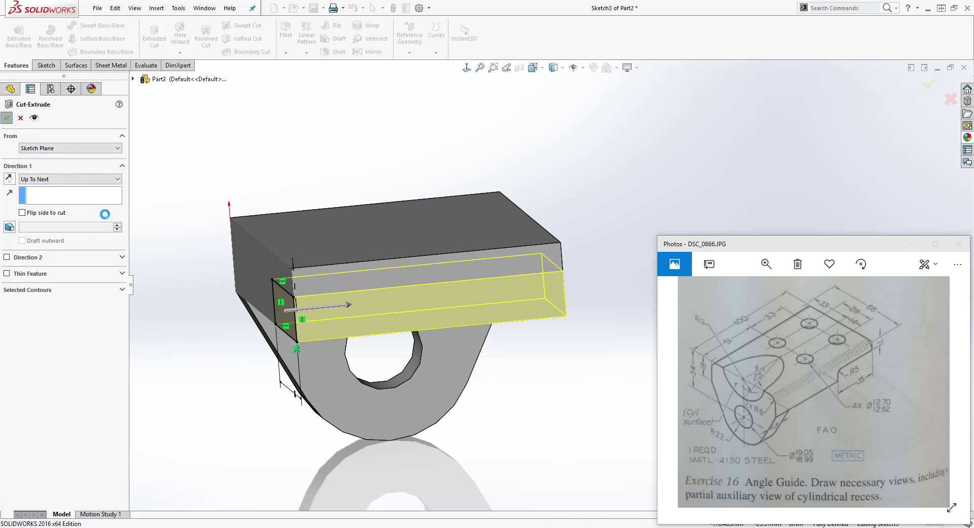
key(Return)
middle_drag(202, 332, 290, 378)
click(380, 222)
mouse_move(289, 316)
middle_down()
mouse_move(346, 371)
mouse_move(254, 283)
middle_up()
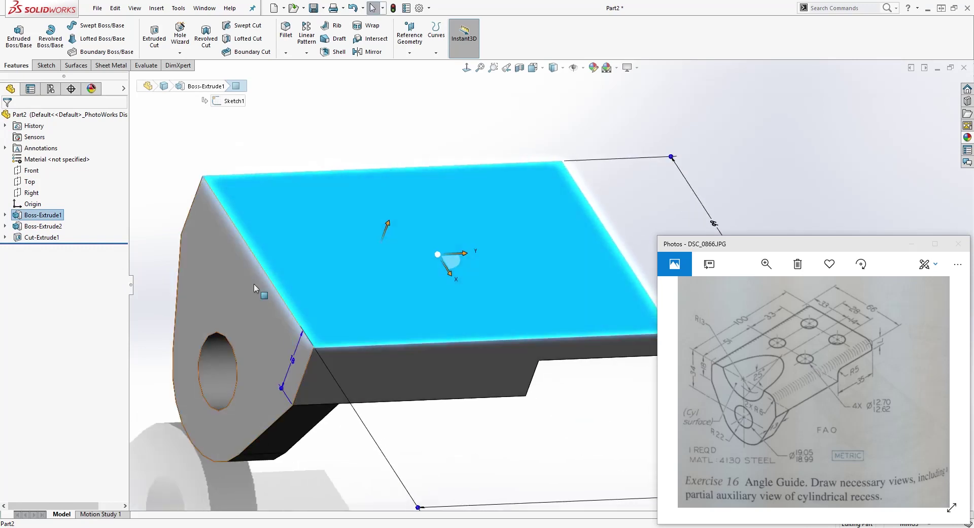
Open a new sketch on the block's top face, viewed straight on.
click(45, 65)
click(15, 34)
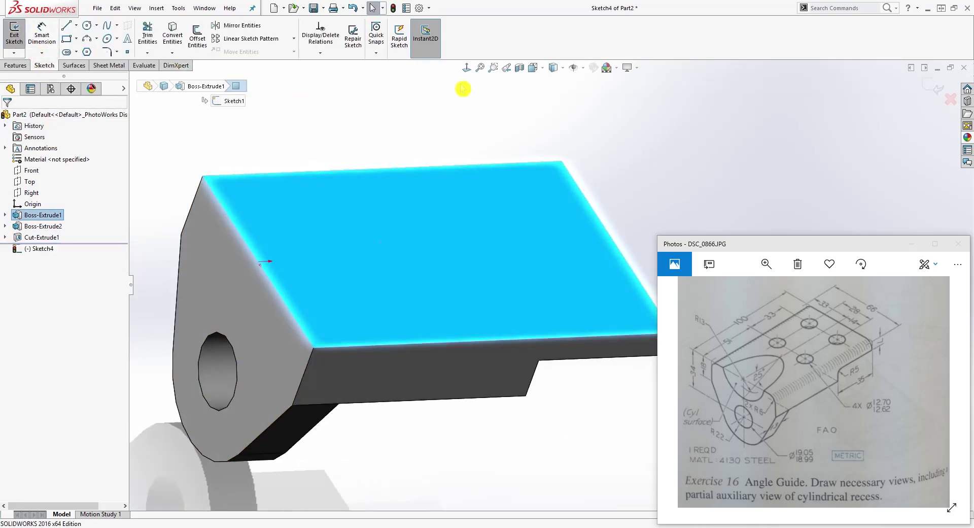
click(465, 68)
scroll(583, 267, down, 2)
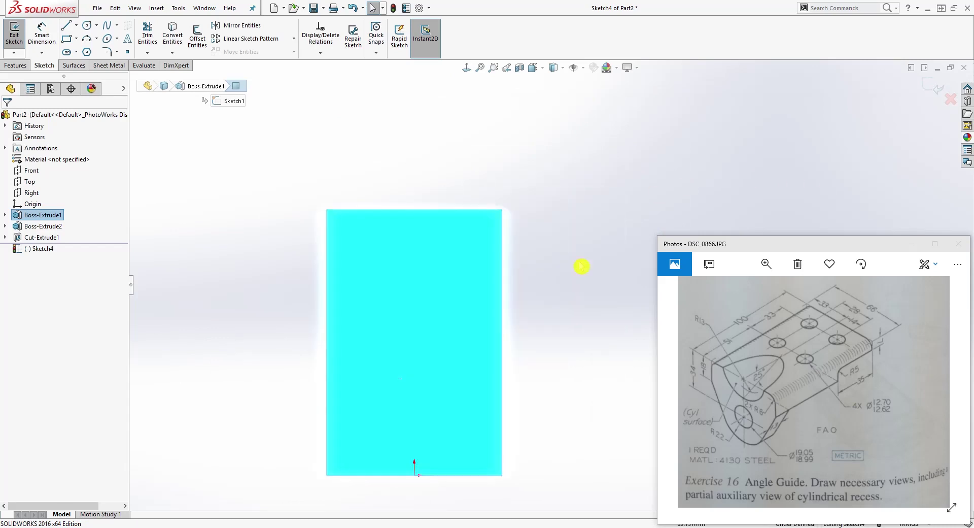
scroll(528, 435, up, 1)
click(508, 415)
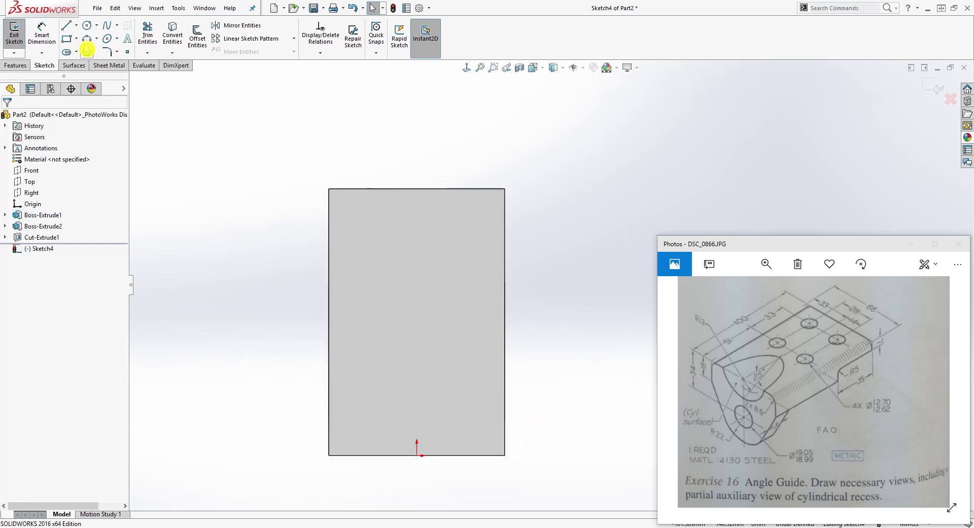
Draw four circles in a rectangular layout for the top holes.
click(87, 28)
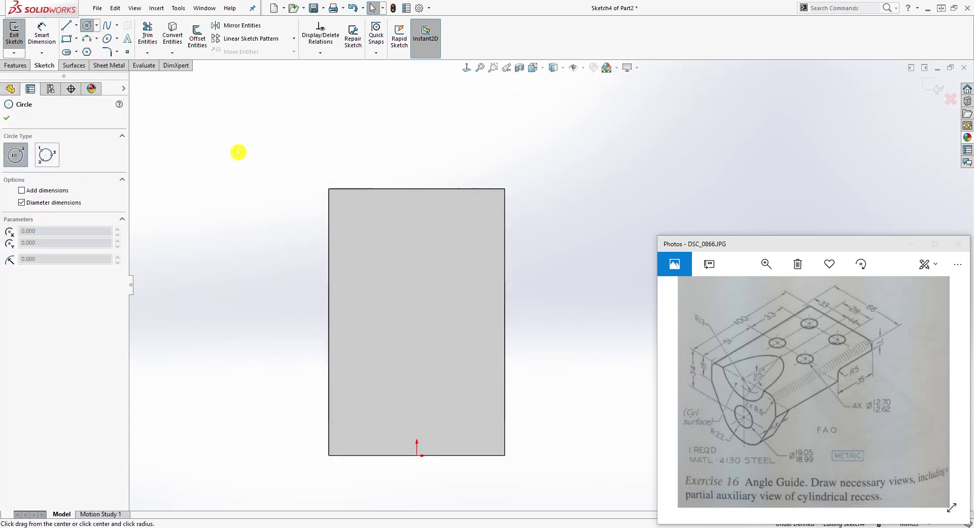
click(366, 248)
click(384, 249)
click(452, 256)
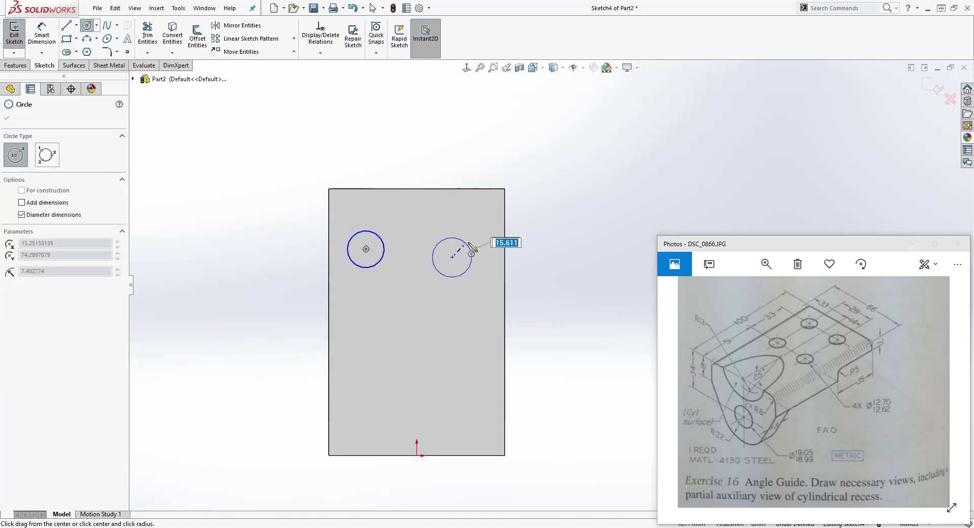
click(473, 243)
click(365, 335)
click(382, 324)
click(452, 345)
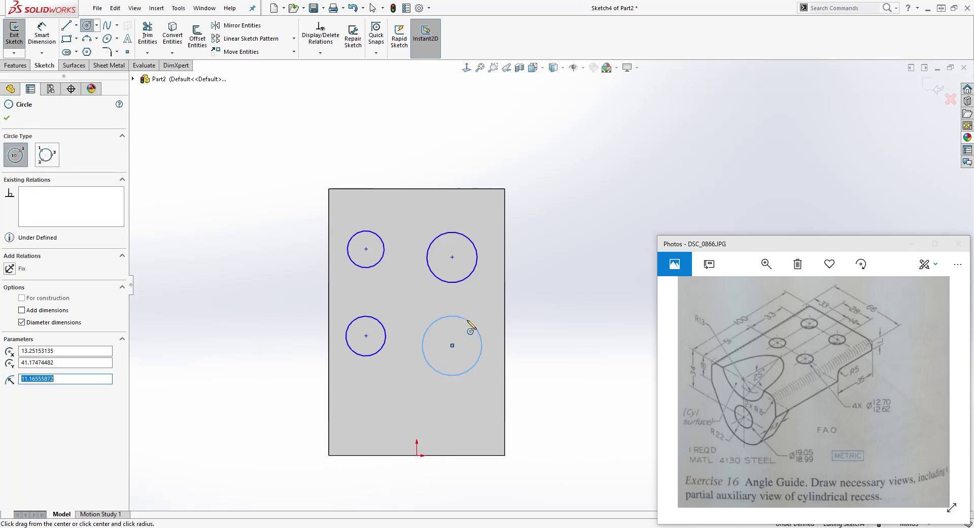
click(467, 321)
key(Escape)
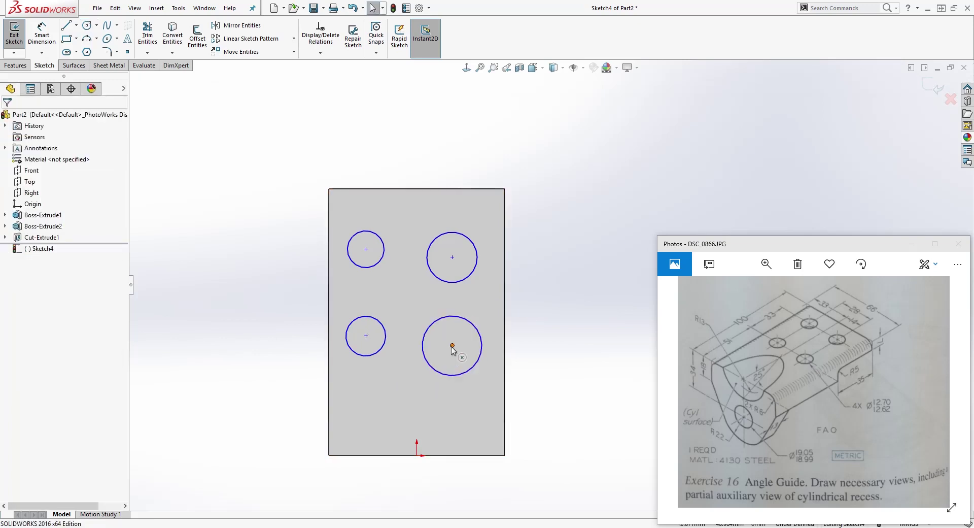
Align the lower circle centres horizontally and the left ones vertically, undoing a wrong relation.
click(452, 346)
ctrl+click(366, 335)
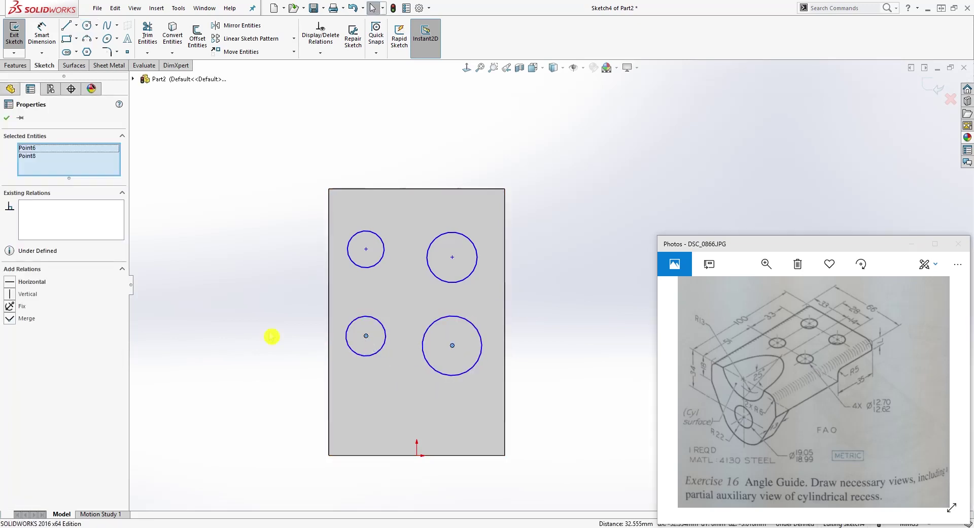
click(10, 282)
click(287, 341)
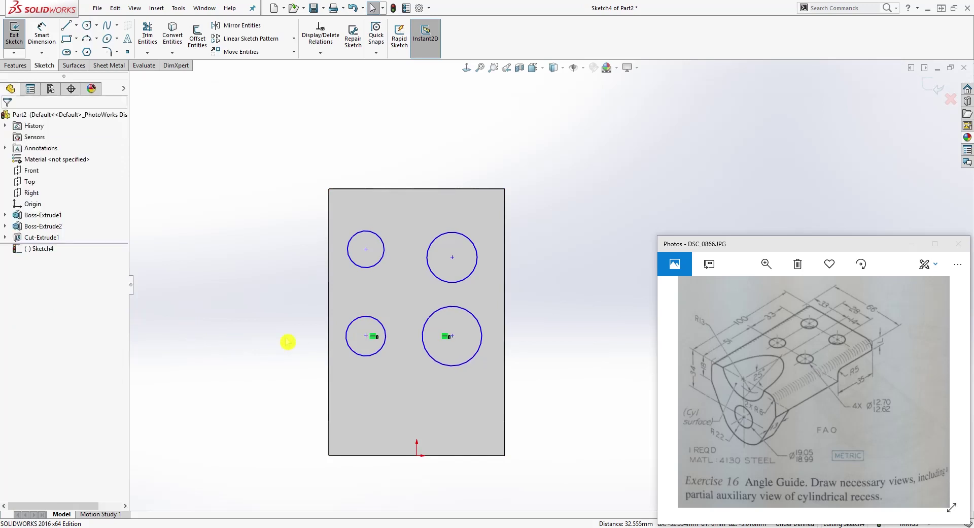
click(366, 336)
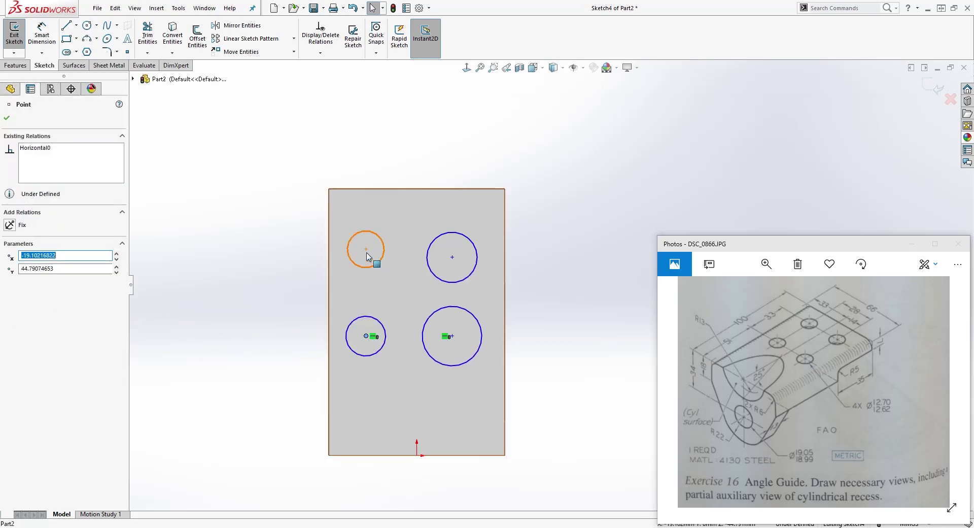
ctrl+click(366, 249)
click(15, 295)
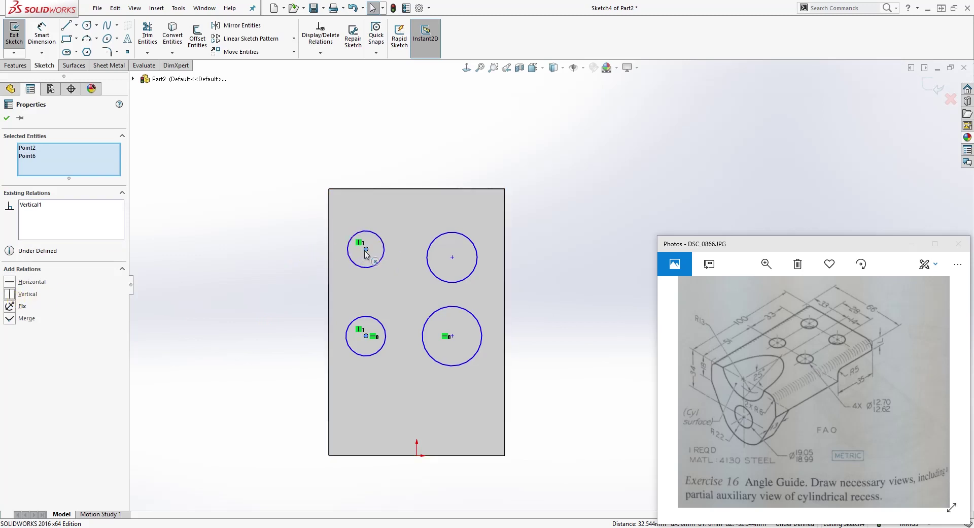
ctrl+click(452, 257)
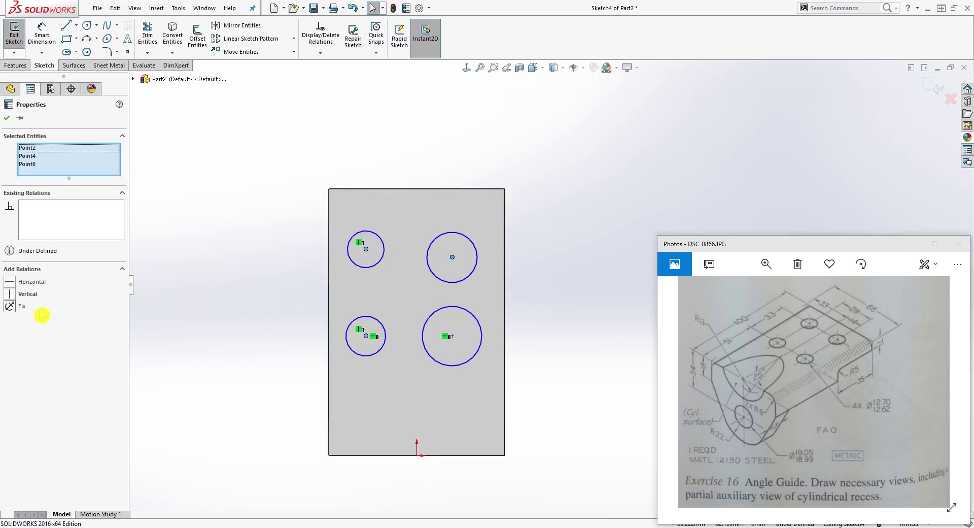
click(22, 293)
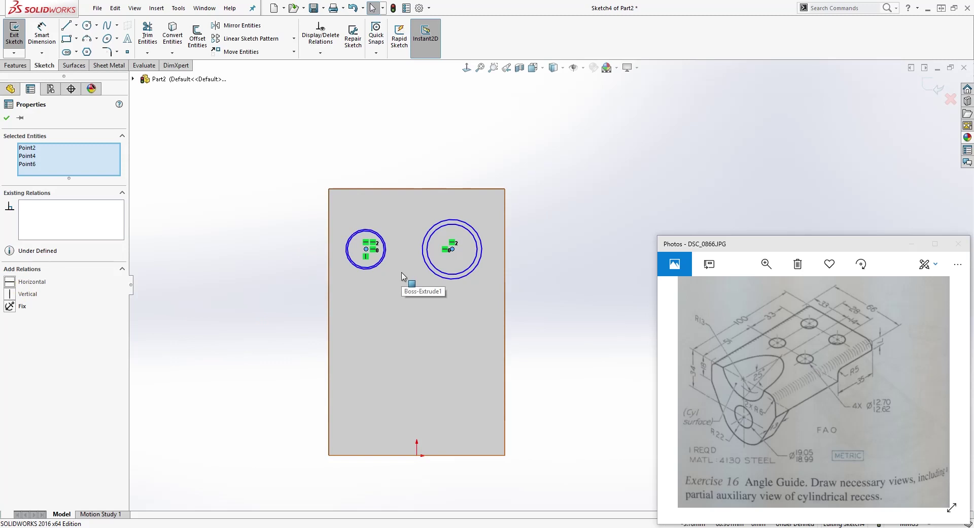
key(ctrl+z)
click(544, 333)
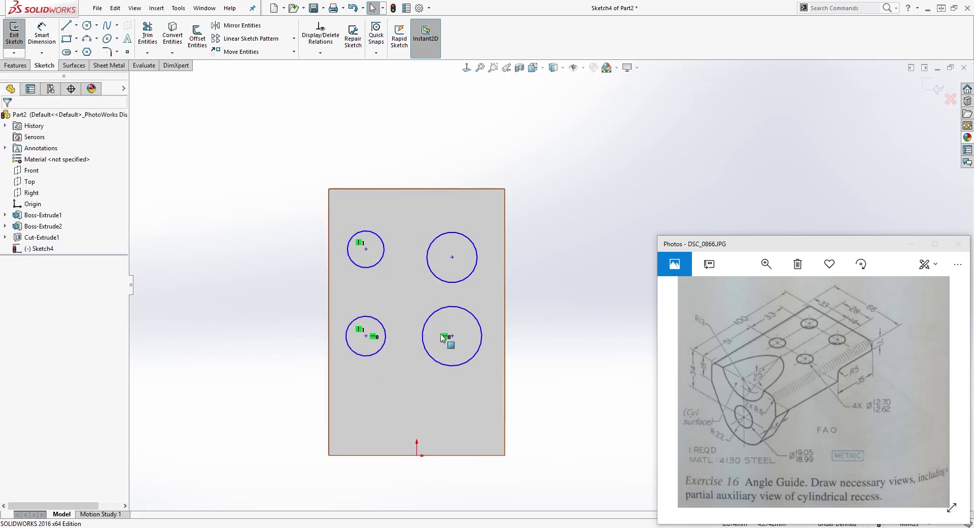
Align the upper circle centres horizontally and the right circle centres vertically.
click(365, 249)
ctrl+click(365, 335)
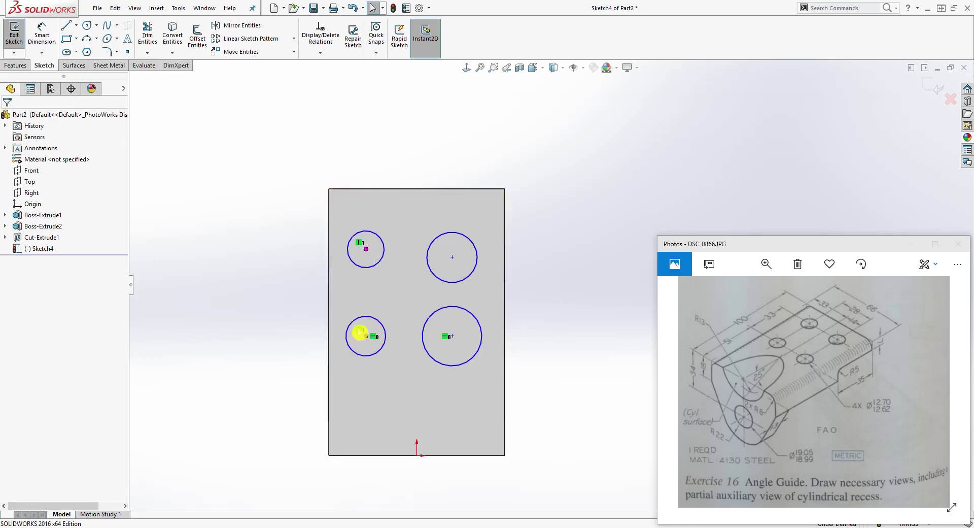
click(366, 249)
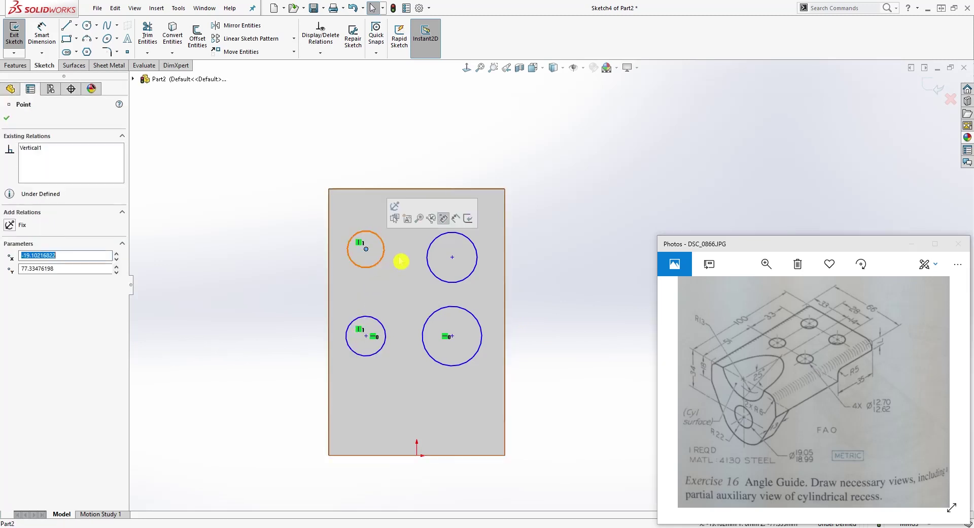
ctrl+click(452, 256)
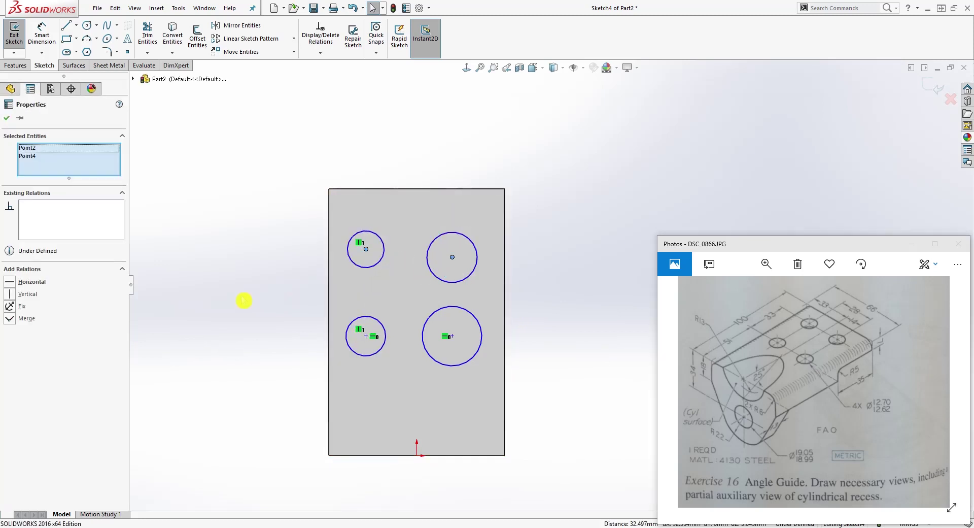
click(18, 287)
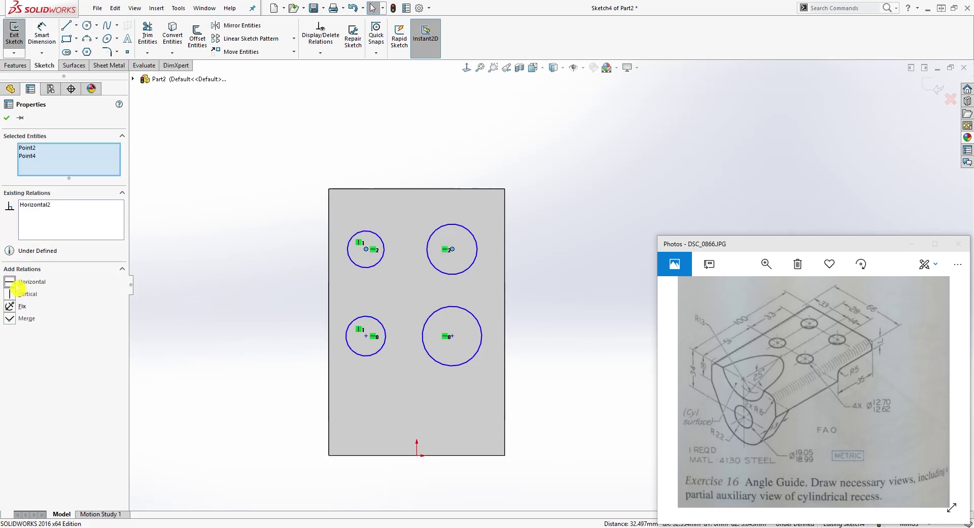
click(473, 300)
click(452, 249)
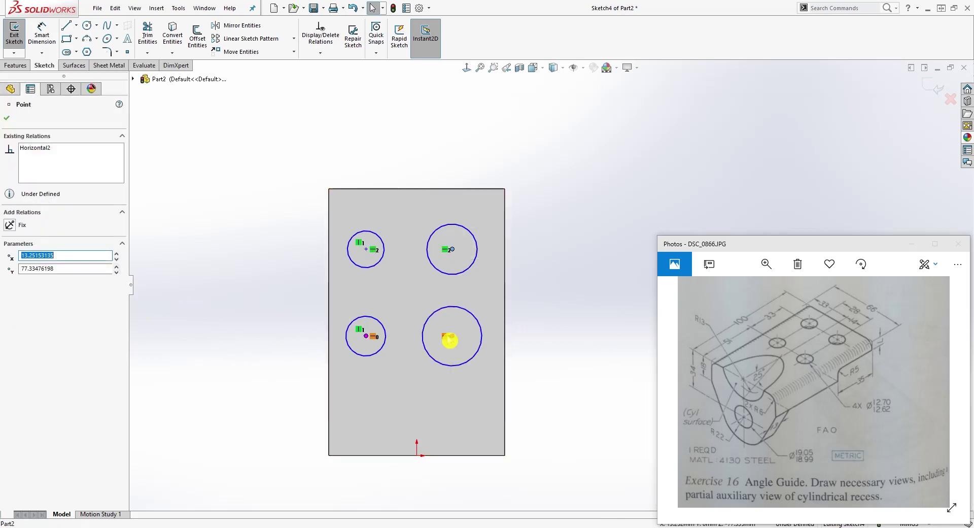
ctrl+click(451, 336)
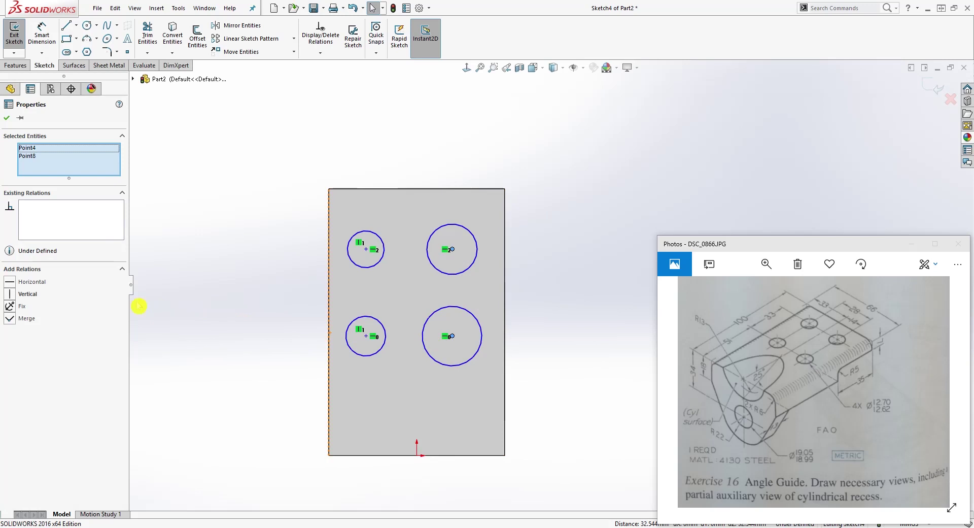
click(10, 294)
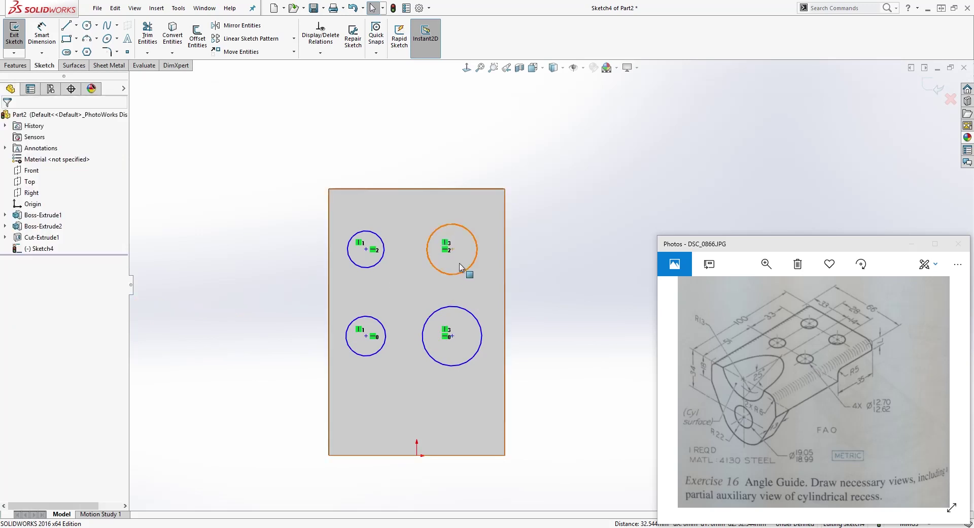
Make all four hole circles equal in size.
click(455, 307)
ctrl+click(463, 274)
ctrl+click(380, 267)
ctrl+click(379, 322)
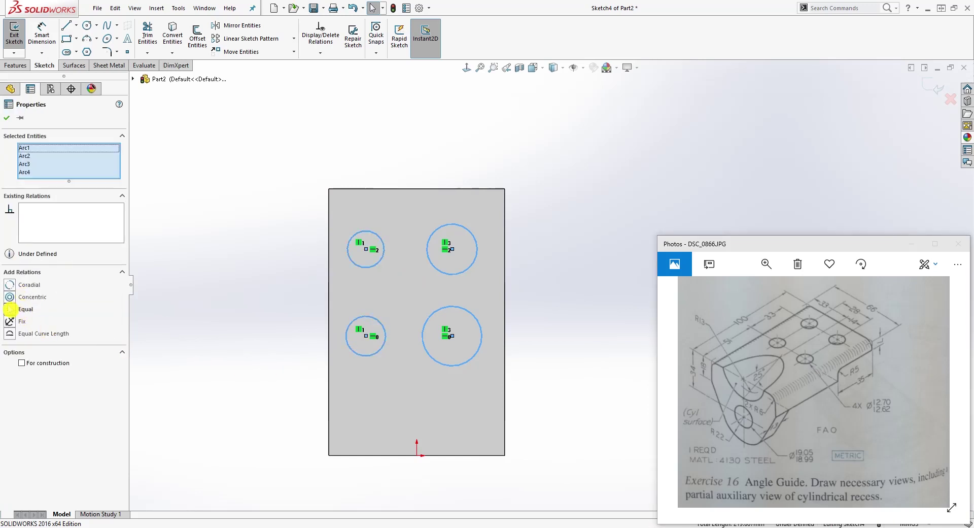
click(10, 311)
click(322, 310)
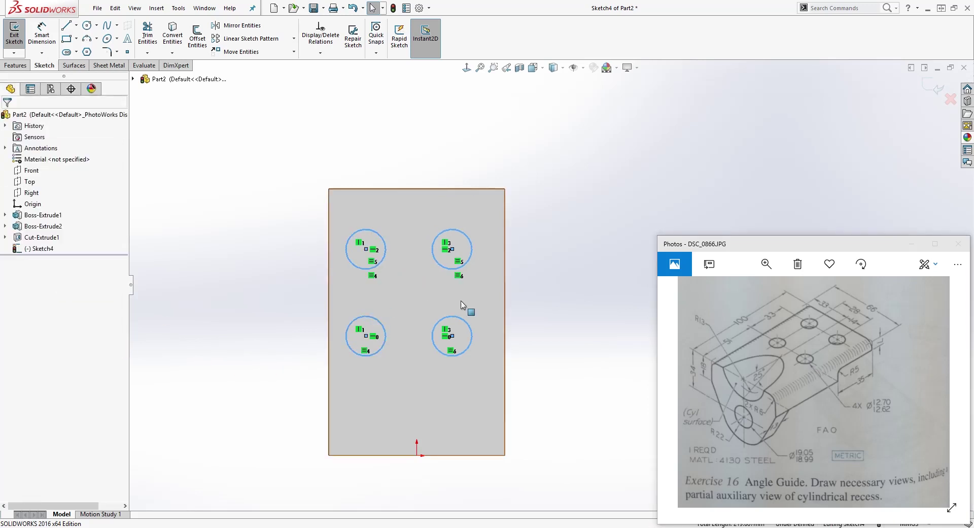
right_drag(552, 418, 498, 248)
Add a diameter dimension to the upper-right circle and start the equation '=12.70+12.62)' for its value.
click(473, 249)
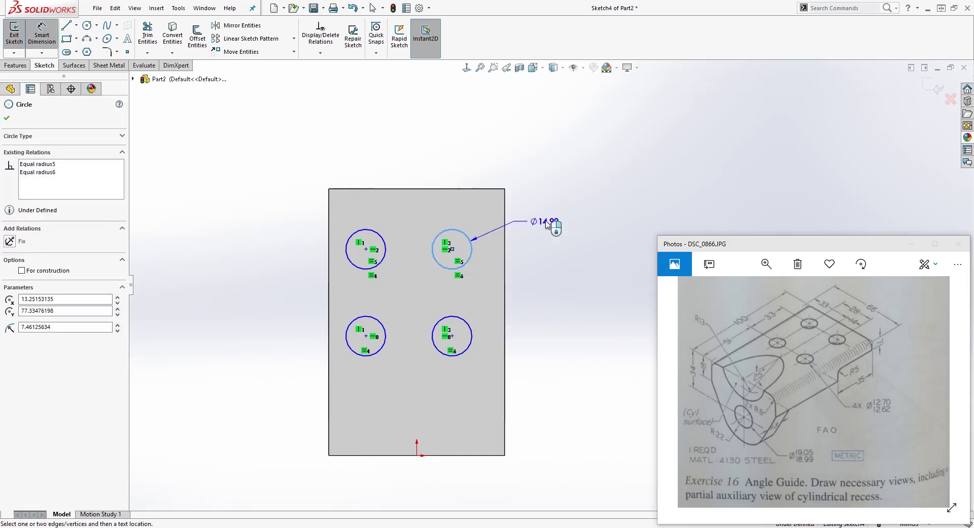
click(538, 187)
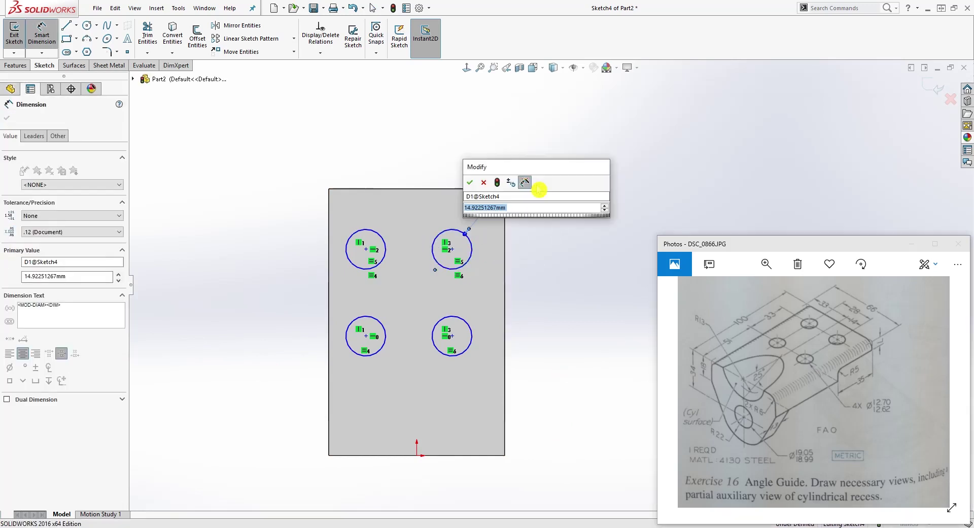
text(=)
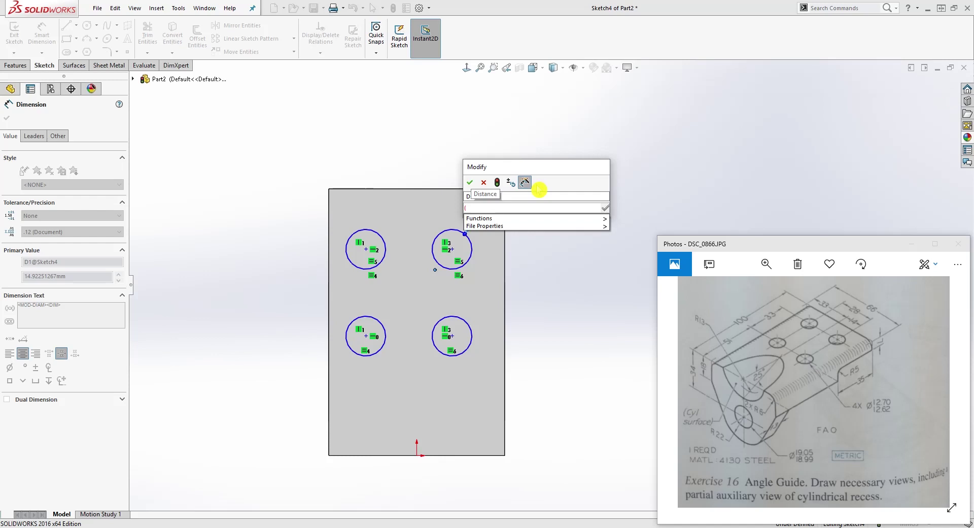
text(12.)
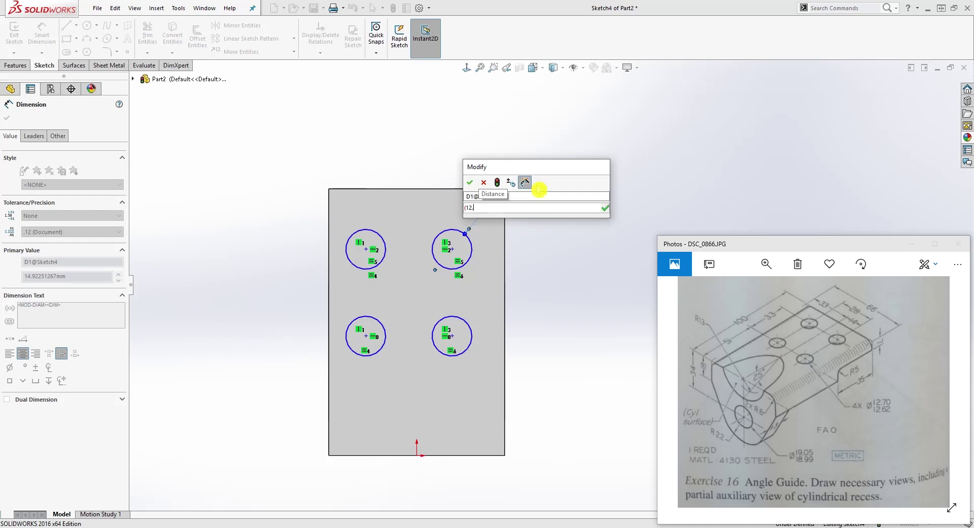
text(70+12.62)
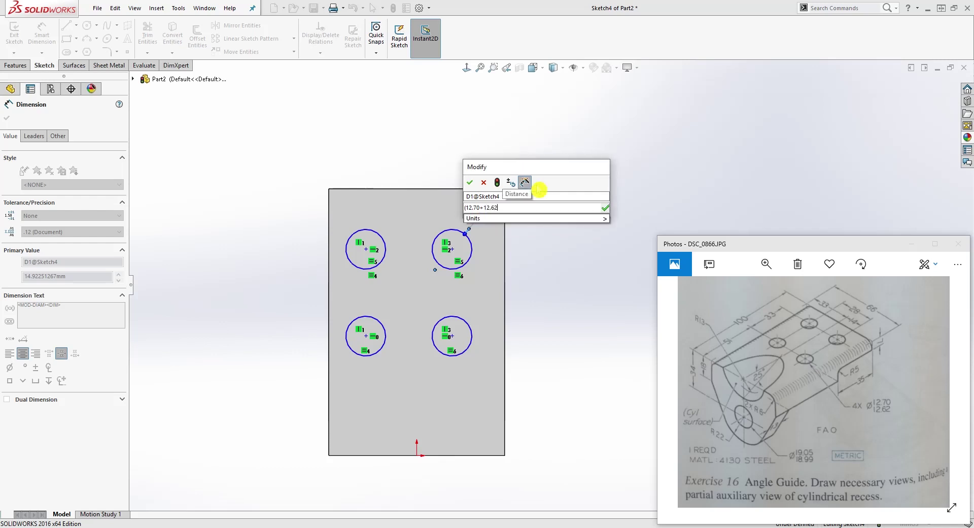